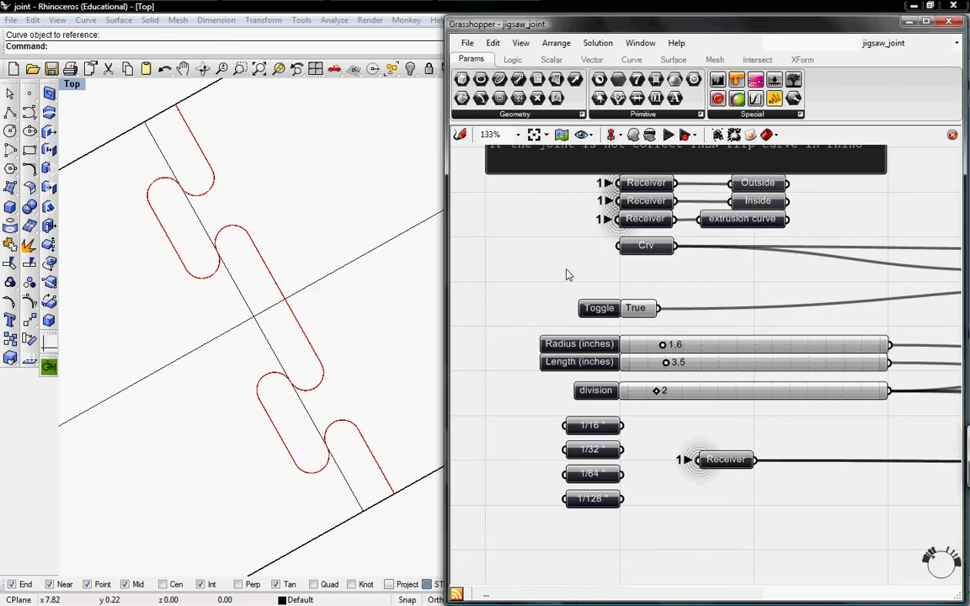
# Start a new Grasshopper definition and add a Curve parameter to the empty canvas.
pyautogui.click(467, 43)
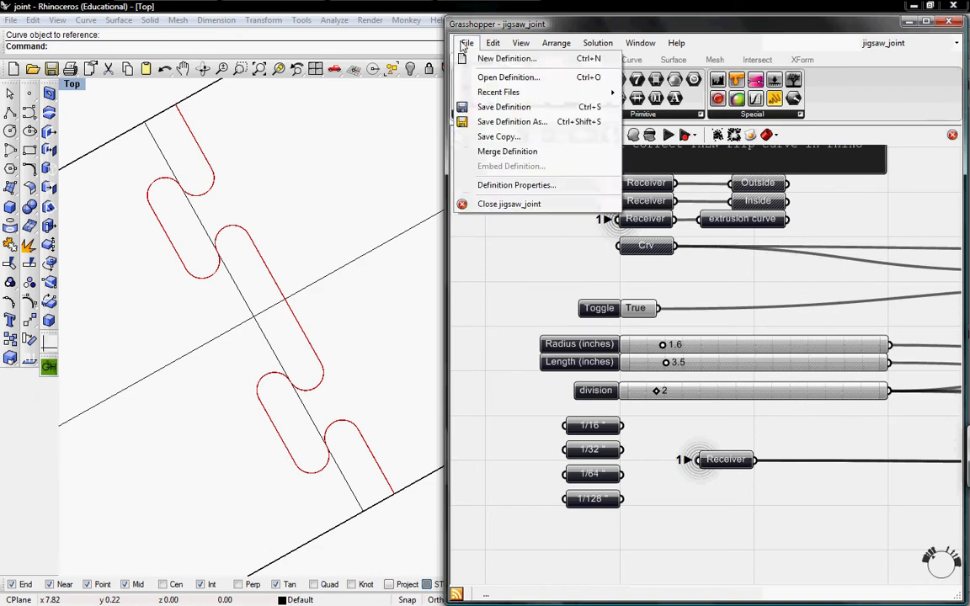
pyautogui.click(479, 59)
pyautogui.click(509, 114)
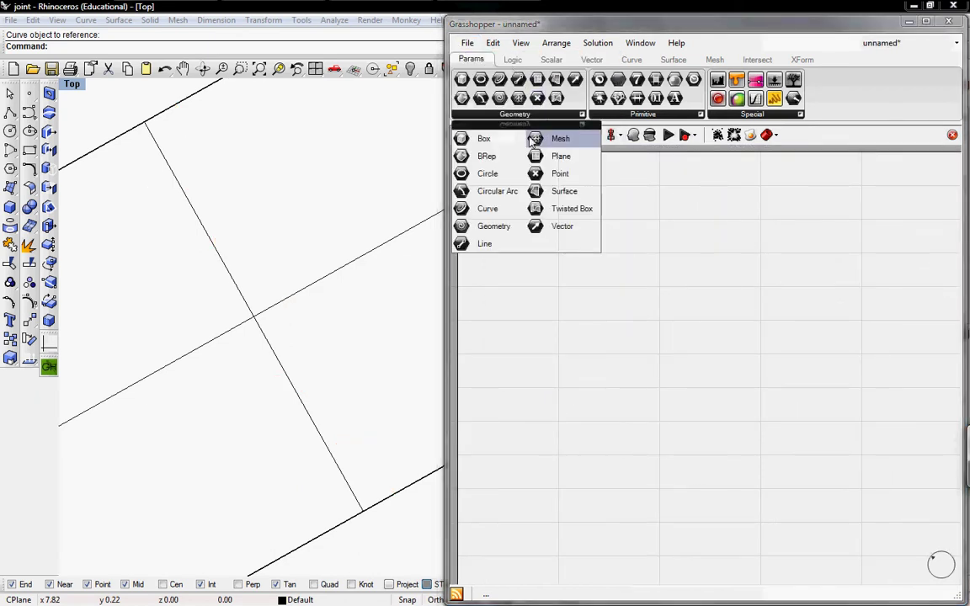
pyautogui.moveTo(489, 209); pyautogui.dragTo(591, 208)
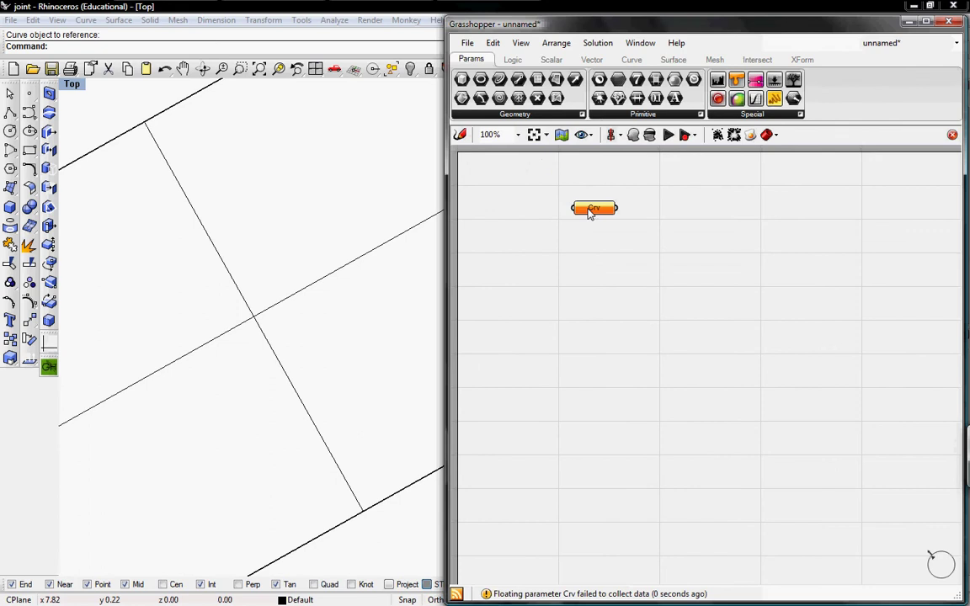
# Reference the short Rhino line spanning the two parallel outer edges in the Curve parameter.
pyautogui.rightClick(592, 208)
pyautogui.click(632, 324)
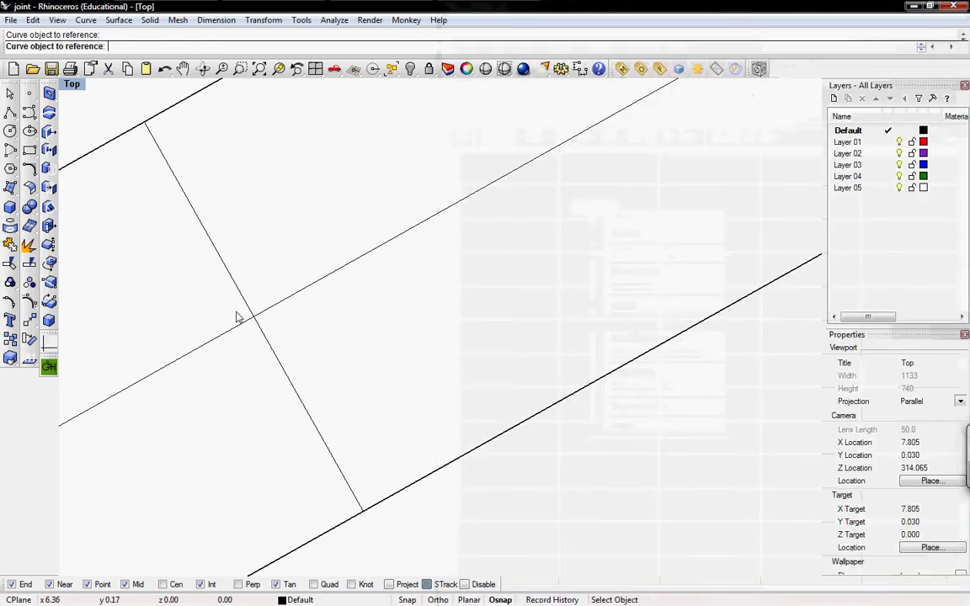
pyautogui.click(268, 346)
pyautogui.scroll(2, 613, 220)
pyautogui.moveTo(586, 183); pyautogui.dragTo(529, 297)
# Add an End Points component and connect the Curve parameter to its C input.
pyautogui.click(630, 60)
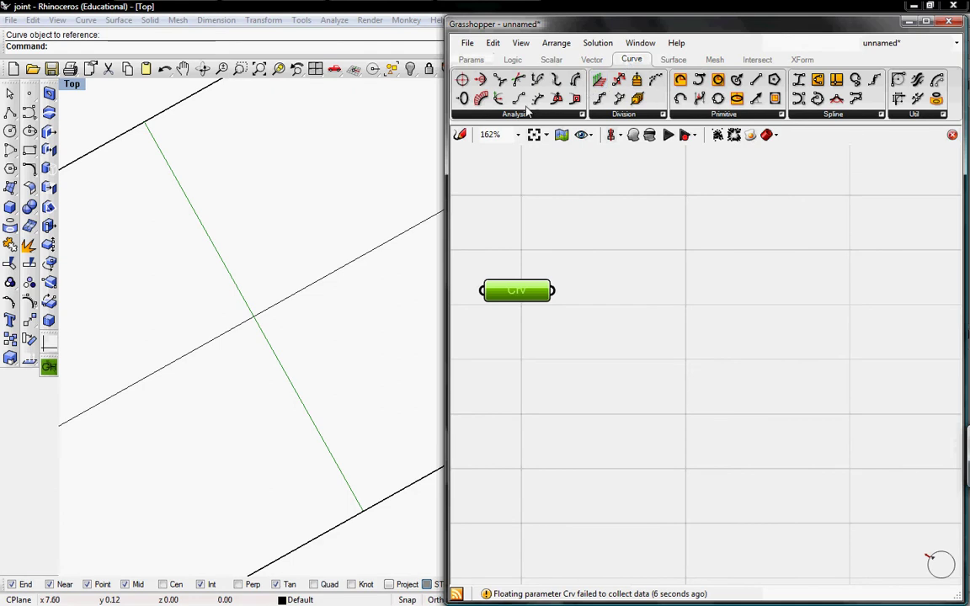
pyautogui.click(472, 114)
pyautogui.moveTo(499, 264); pyautogui.dragTo(667, 293)
pyautogui.moveTo(554, 292); pyautogui.dragTo(627, 293)
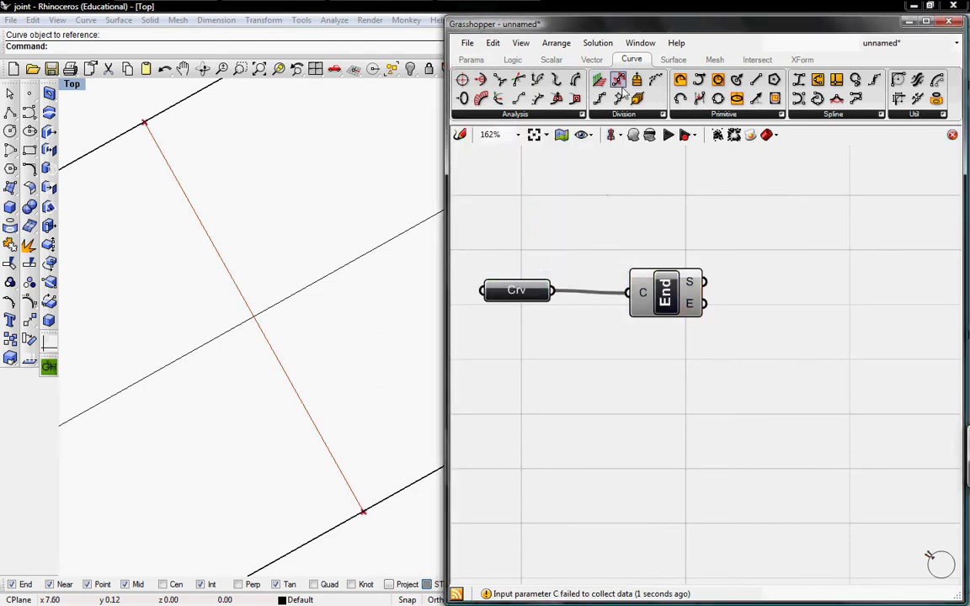
# Add a Distance component and connect the curve's start point to A and end point to B.
pyautogui.click(591, 60)
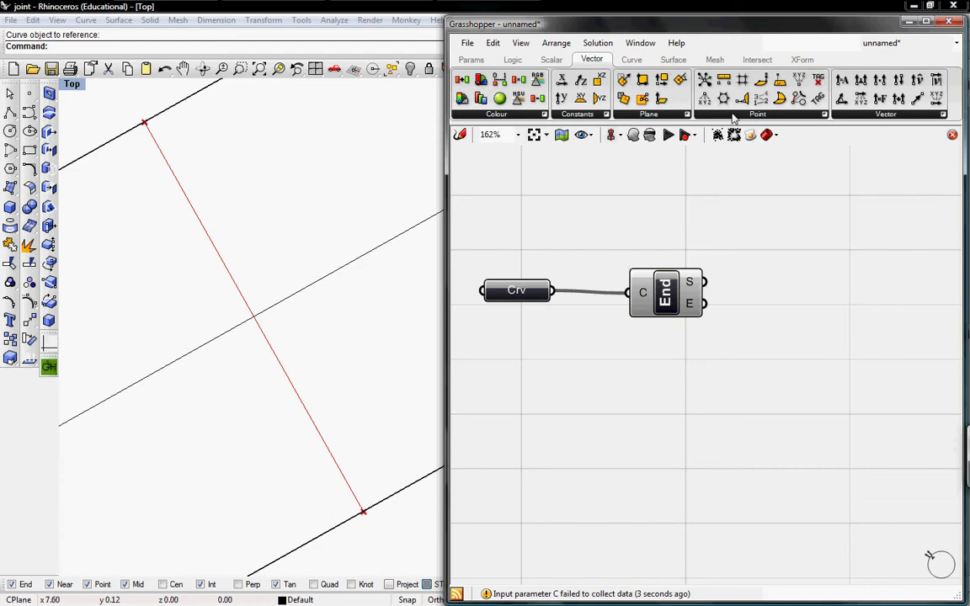
pyautogui.click(734, 121)
pyautogui.moveTo(714, 174); pyautogui.dragTo(828, 295)
pyautogui.moveTo(705, 282); pyautogui.dragTo(787, 286)
pyautogui.moveTo(705, 304); pyautogui.dragTo(788, 306)
pyautogui.moveTo(850, 268); pyautogui.dragTo(800, 209, button='right')
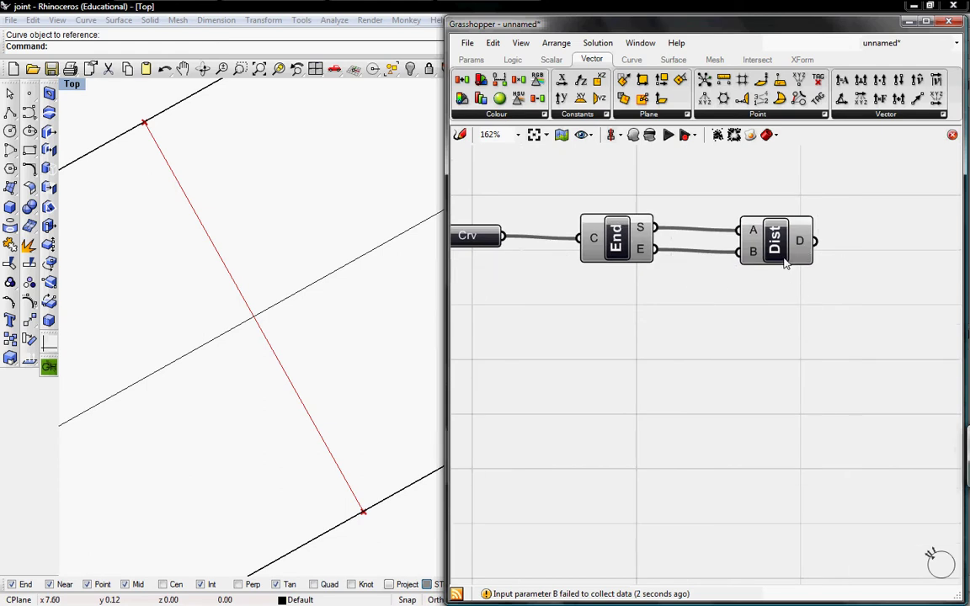
# Add a three-variable function component with the expression ((x/2)+y+z)/x.
pyautogui.moveTo(793, 308); pyautogui.dragTo(721, 308, button='right')
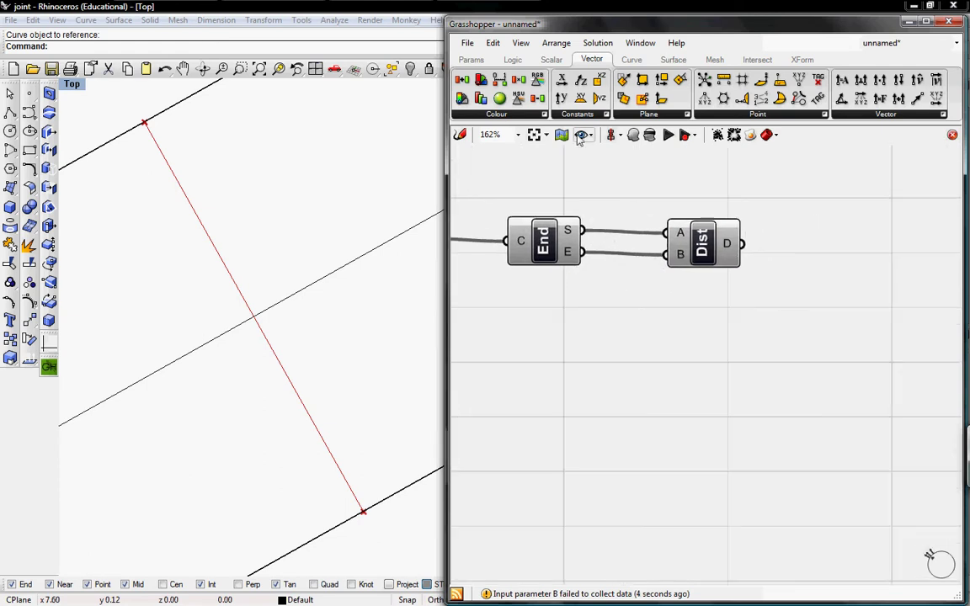
pyautogui.click(518, 62)
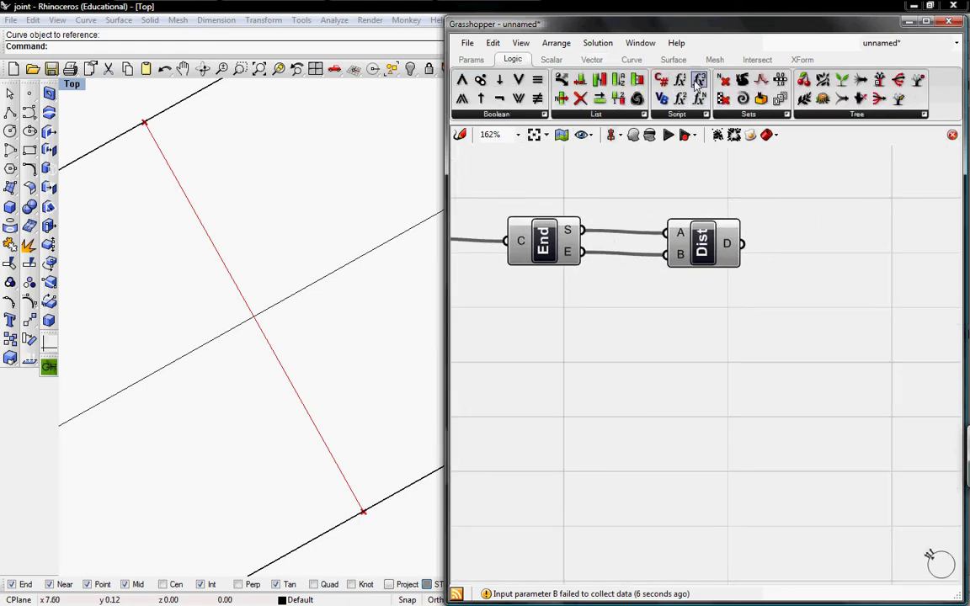
pyautogui.moveTo(875, 269); pyautogui.dragTo(834, 267)
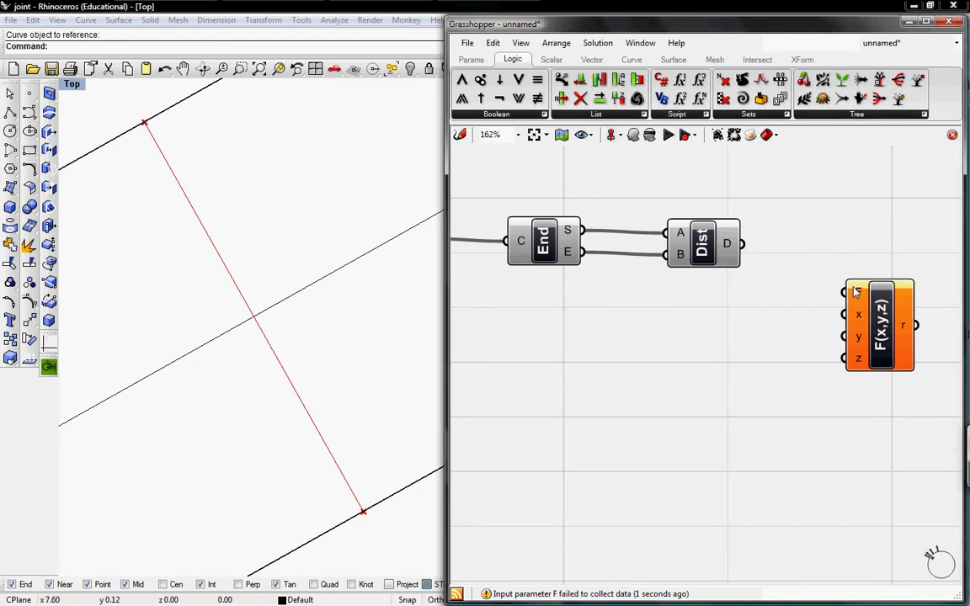
pyautogui.rightClick(859, 296)
pyautogui.click(806, 389)
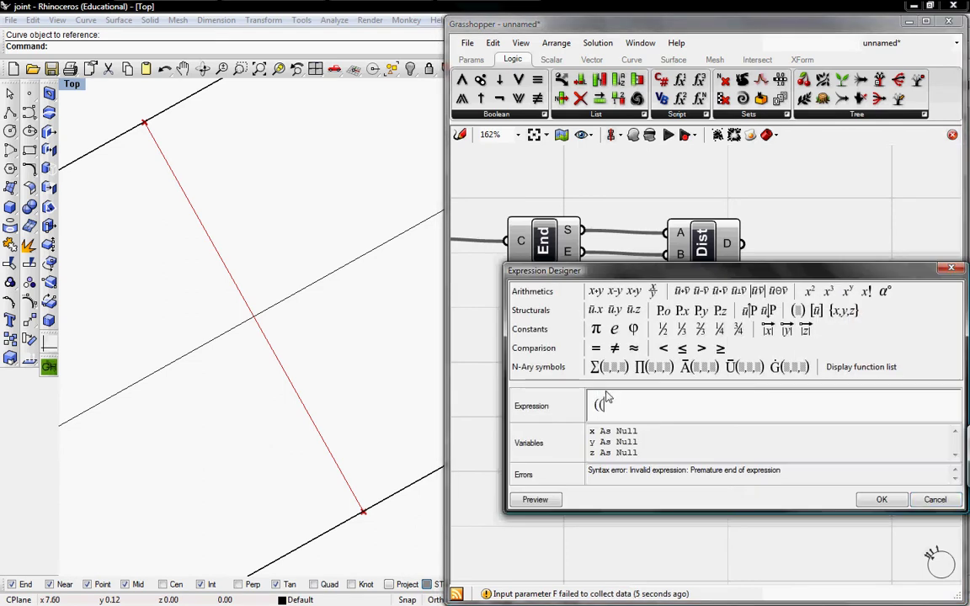
pyautogui.write('((x/2)')
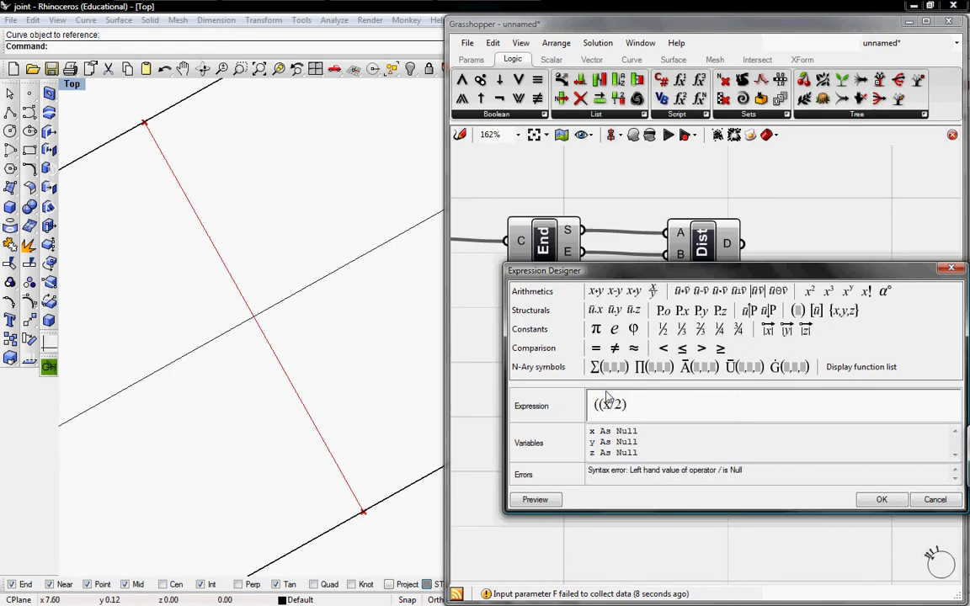
pyautogui.write('+y+z)/x')
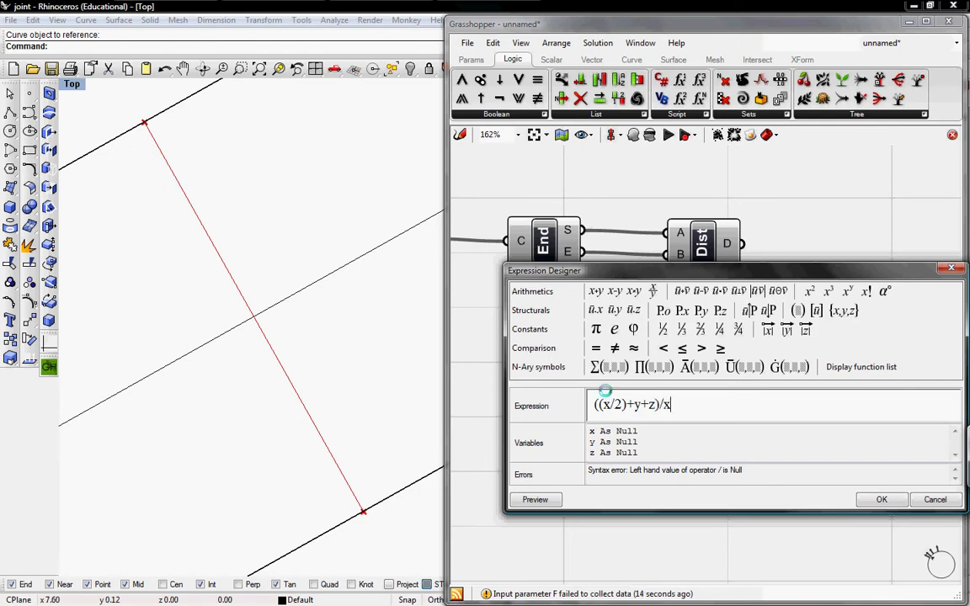
pyautogui.click(882, 500)
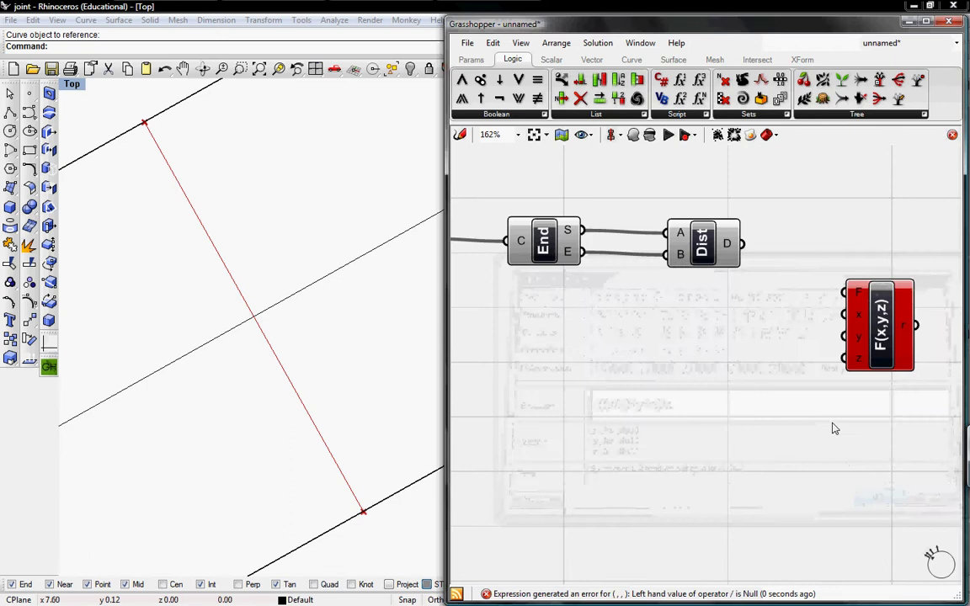
# Duplicate the three-variable function below the original and set the copy's expression to ((x/2)-y-z)/x.
pyautogui.moveTo(875, 336); pyautogui.dragTo(876, 432)
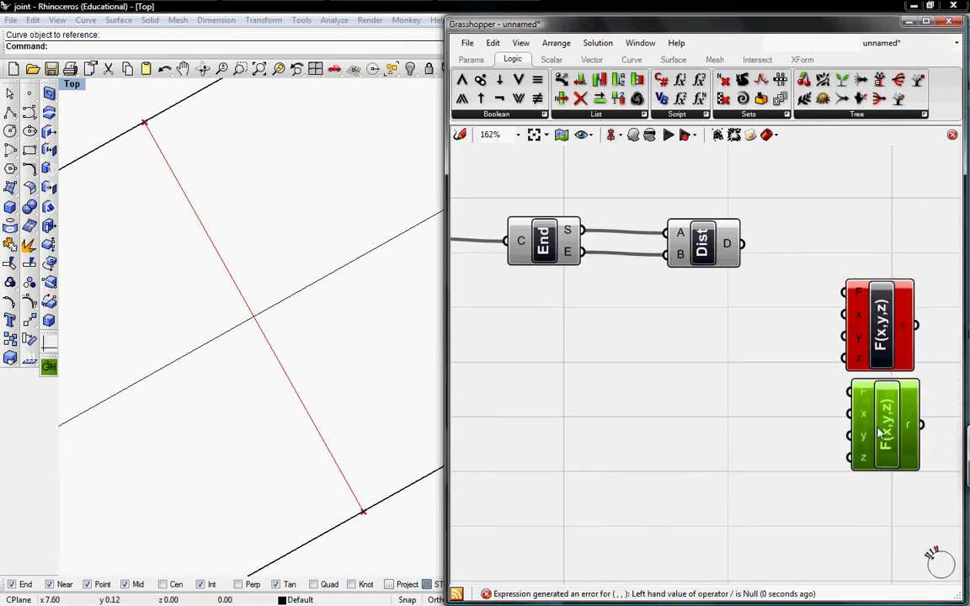
pyautogui.rightClick(862, 394)
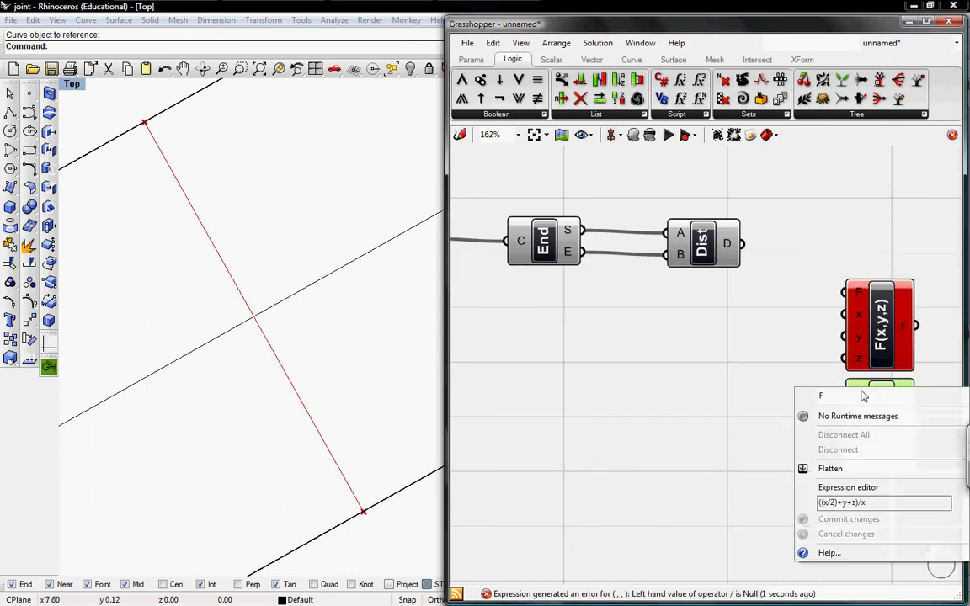
pyautogui.doubleClick(841, 502)
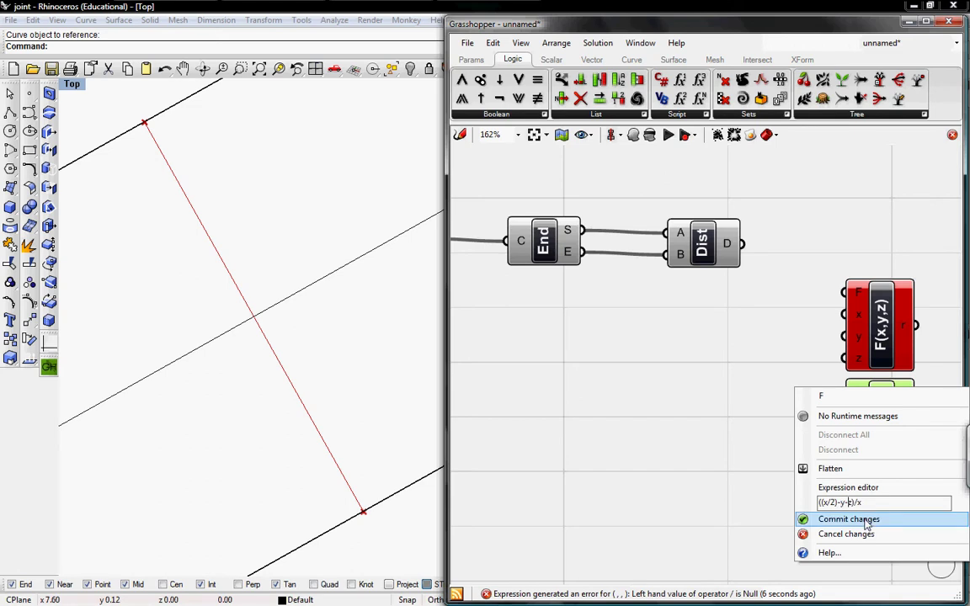
pyautogui.click(865, 519)
# Add a number slider with integer rounding, an upper limit of 12 and a value of 4.
pyautogui.moveTo(769, 331); pyautogui.dragTo(790, 318, button='right')
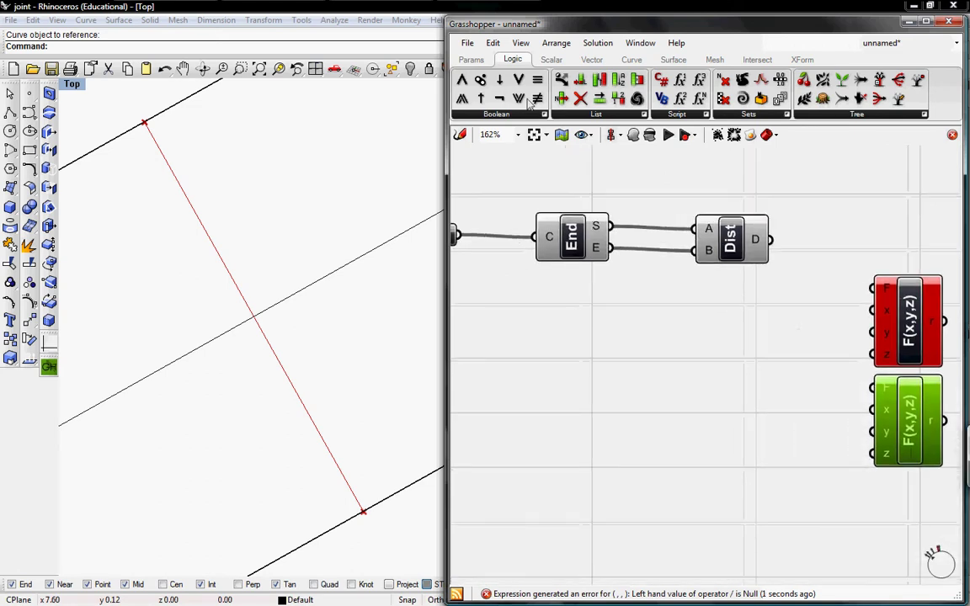
pyautogui.click(473, 60)
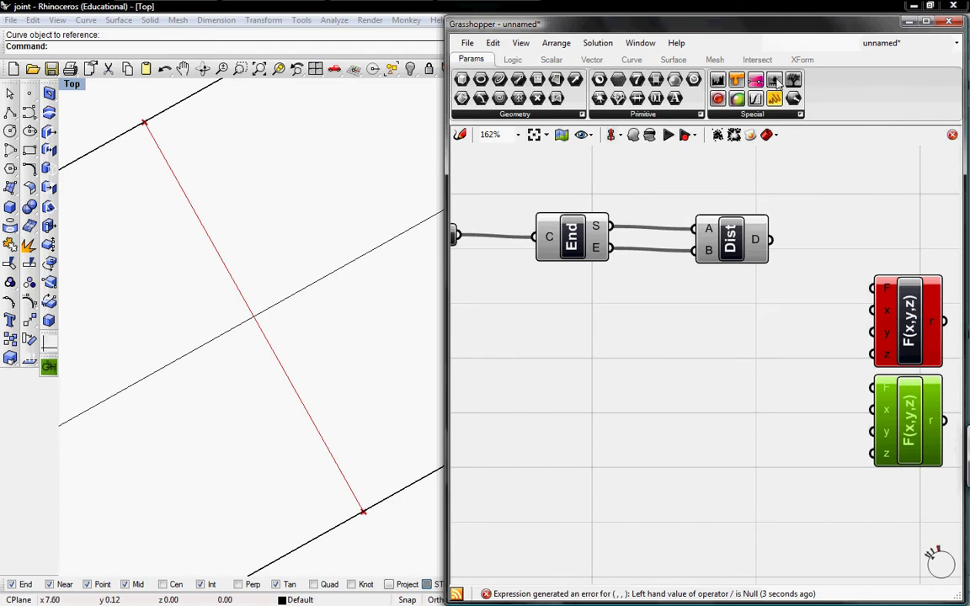
pyautogui.moveTo(573, 338); pyautogui.dragTo(543, 337)
pyautogui.rightClick(557, 341)
pyautogui.click(581, 400)
pyautogui.click(620, 325)
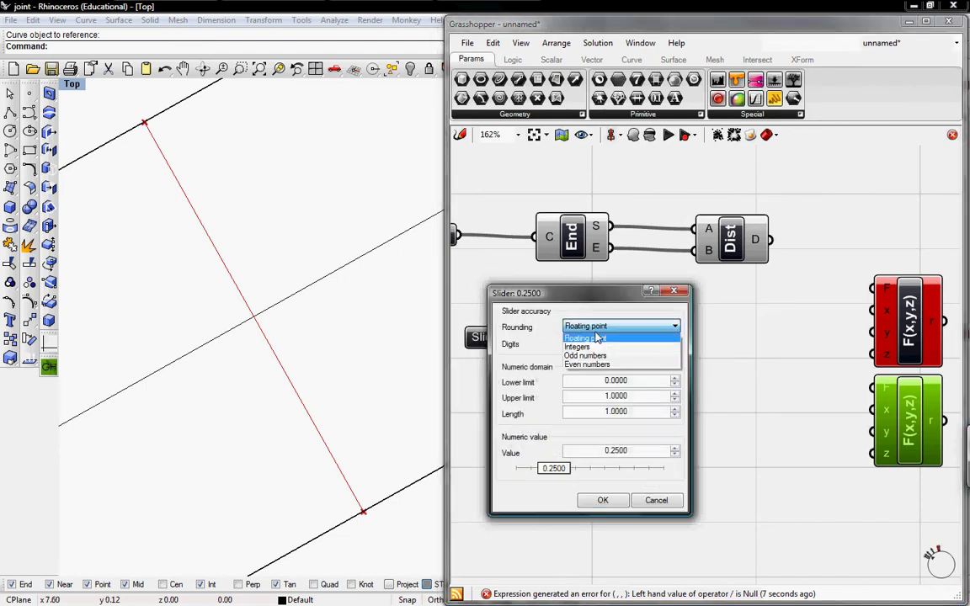
pyautogui.click(590, 349)
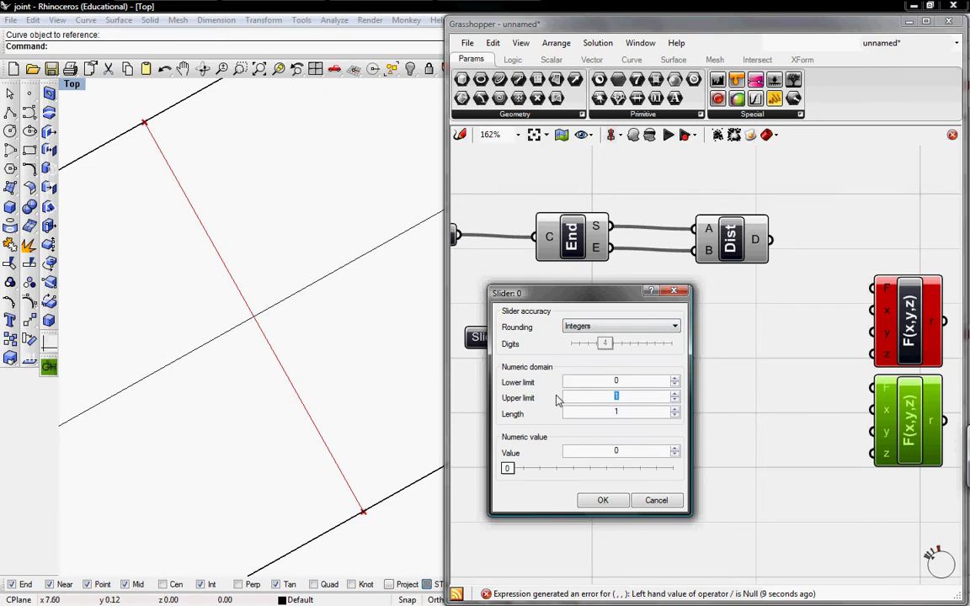
pyautogui.click(627, 410)
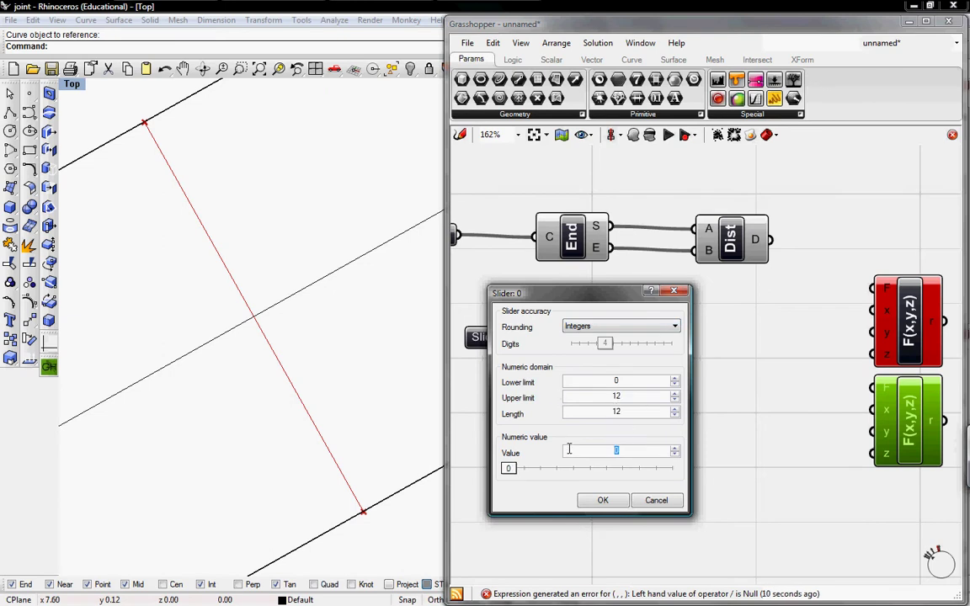
pyautogui.click(600, 502)
# Copy the integer slider and place the duplicate directly below the original.
pyautogui.click(574, 338)
pyautogui.hotkey('ctrl', 'c')
pyautogui.hotkey('ctrl', 'v')
pyautogui.moveTo(588, 352); pyautogui.dragTo(581, 394)
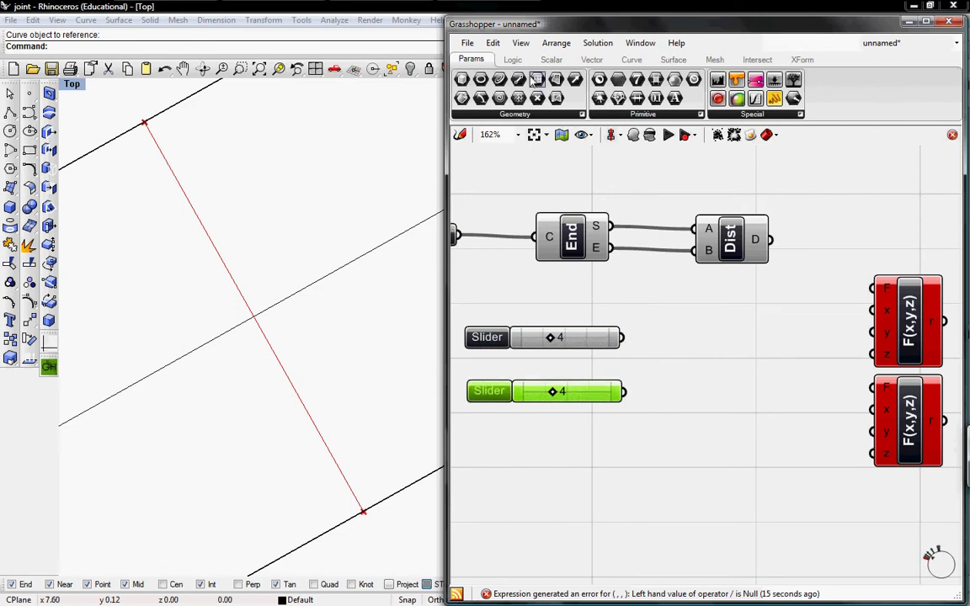
# Add a one-variable function with the expression x/12 and duplicate it below for the second slider.
pyautogui.click(512, 59)
pyautogui.moveTo(681, 79); pyautogui.dragTo(717, 329)
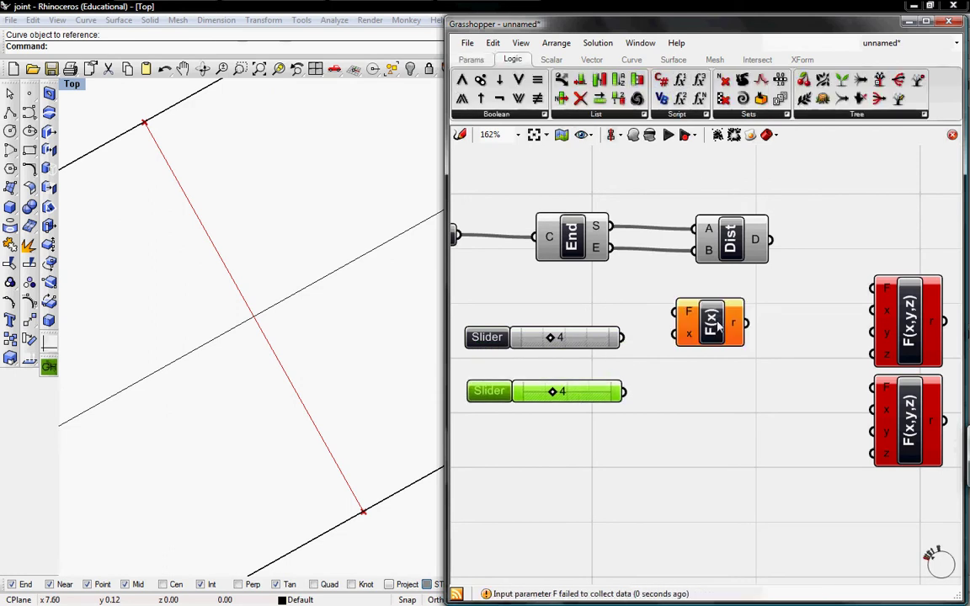
pyautogui.rightClick(692, 313)
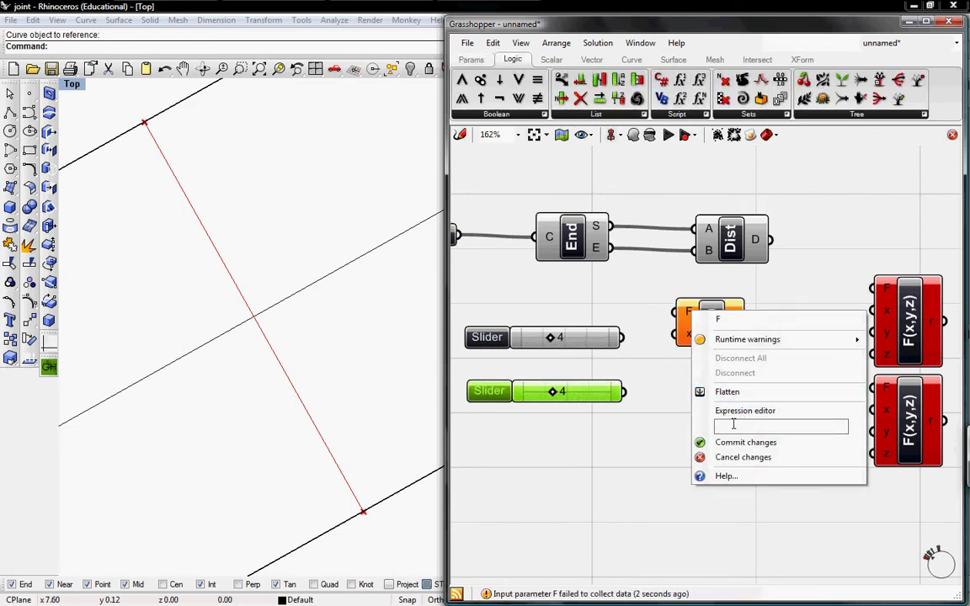
pyautogui.write('x/12')
pyautogui.click(743, 443)
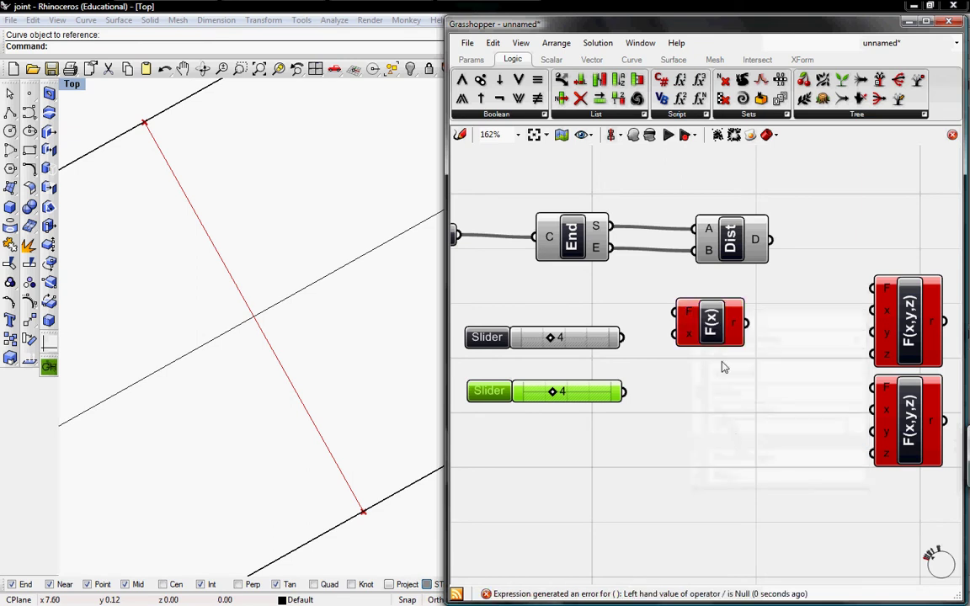
pyautogui.click(722, 315)
pyautogui.keyDown('alt'); pyautogui.moveTo(722, 315); pyautogui.dragTo(728, 384); pyautogui.keyUp('alt')
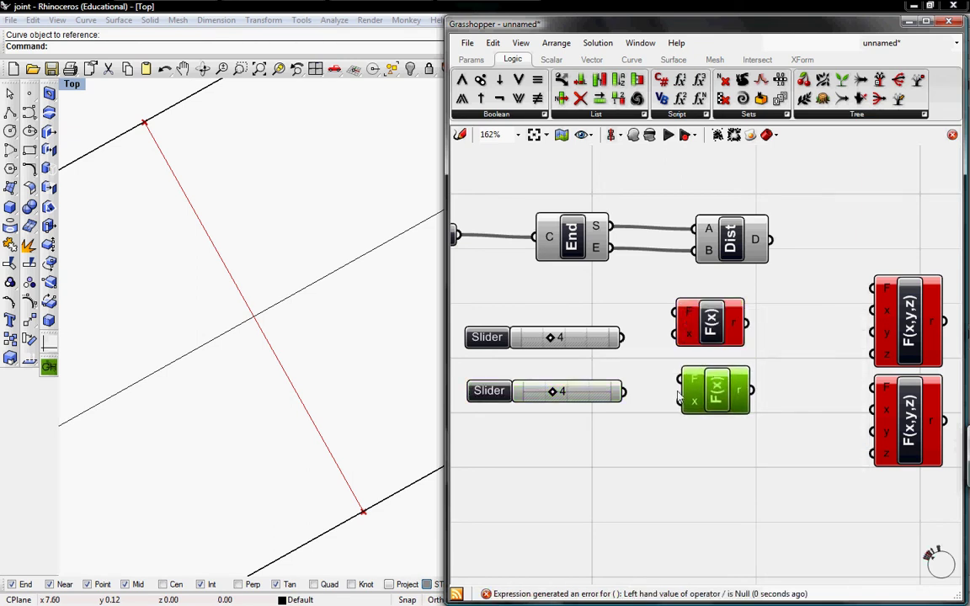
# Wire each slider into its x/12 function, then the upper result to y and the lower result to z of both three-variable functions.
pyautogui.moveTo(625, 392); pyautogui.dragTo(679, 401)
pyautogui.moveTo(622, 336); pyautogui.dragTo(674, 333)
pyautogui.moveTo(746, 331); pyautogui.dragTo(751, 390)
pyautogui.moveTo(749, 326); pyautogui.dragTo(749, 388)
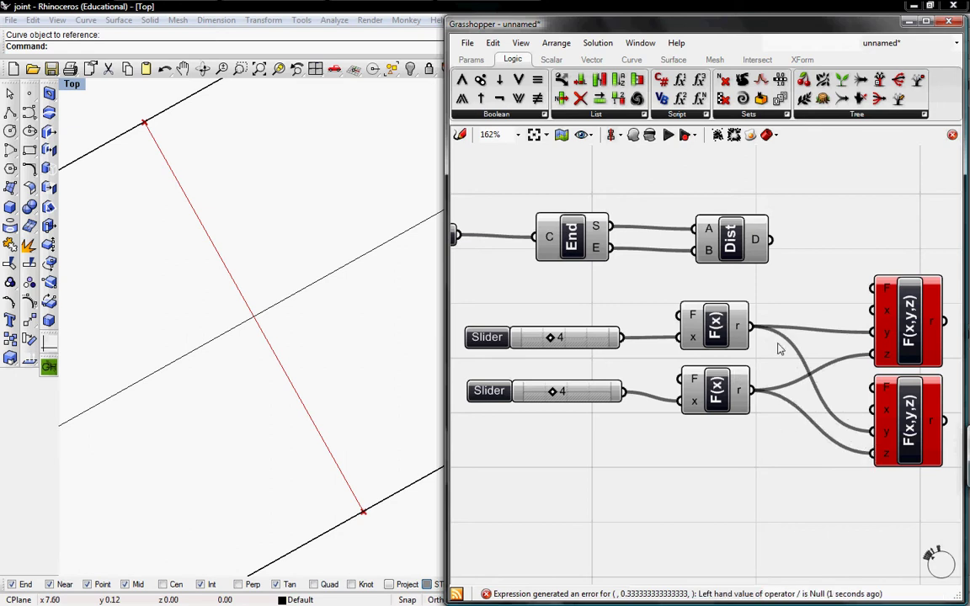
# Connect the Distance output to the x input of both three-variable functions.
pyautogui.moveTo(773, 240); pyautogui.dragTo(873, 310)
pyautogui.moveTo(871, 410); pyautogui.dragTo(781, 249)
pyautogui.moveTo(853, 352); pyautogui.dragTo(702, 344, button='right')
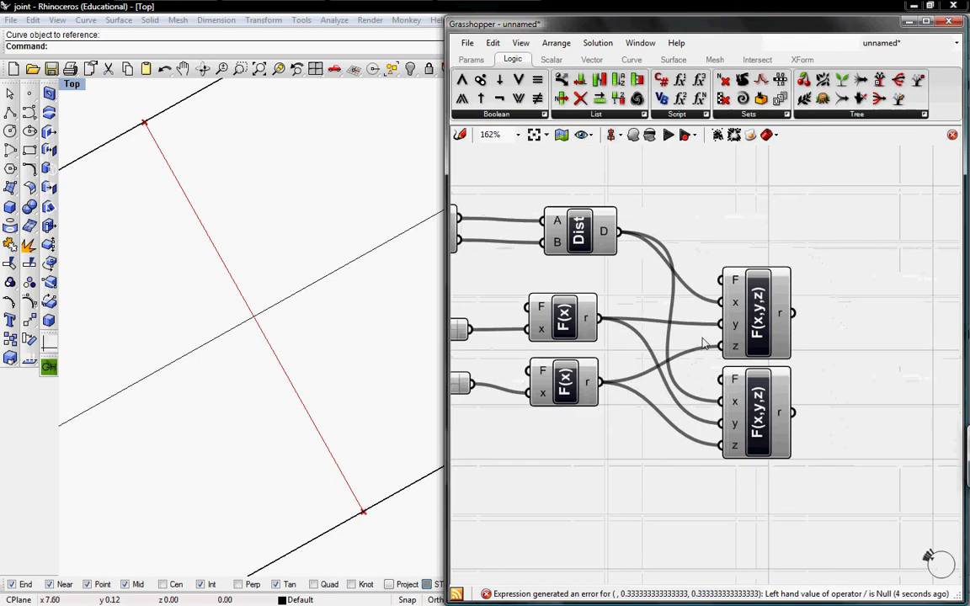
# Add two Evaluate Length components and connect each three-variable function's result to the L input of one.
pyautogui.click(634, 59)
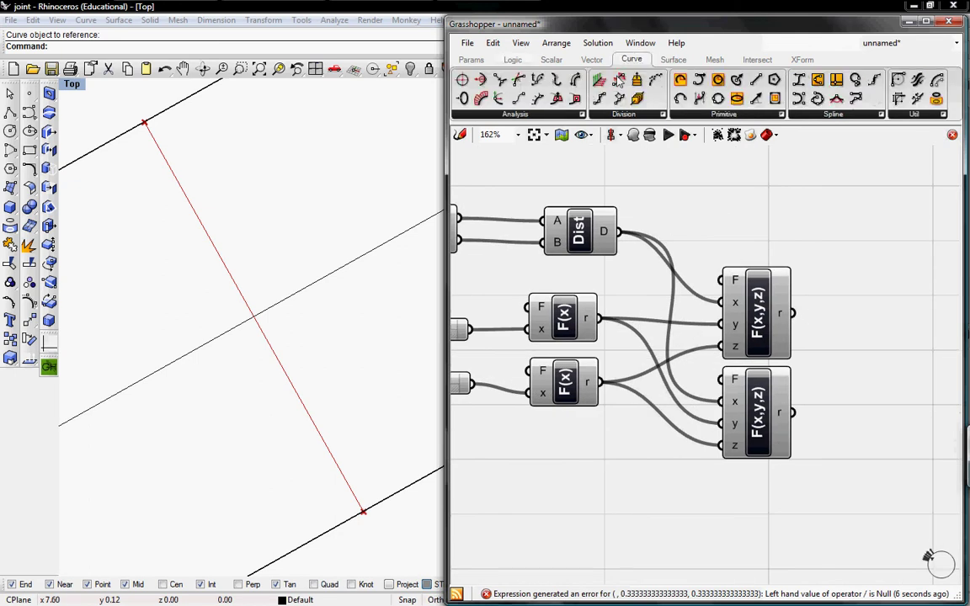
pyautogui.click(509, 113)
pyautogui.click(576, 157)
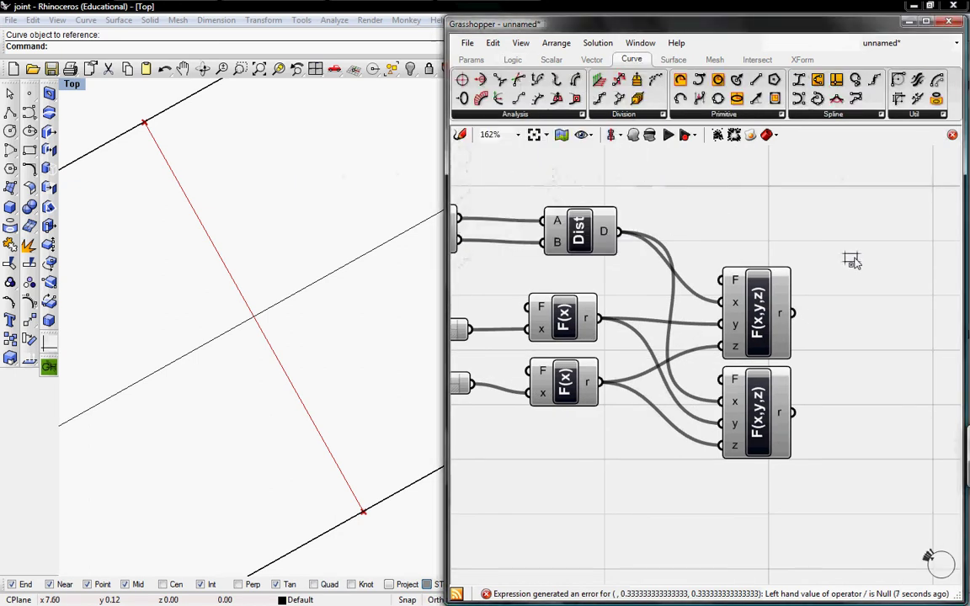
pyautogui.click(852, 257)
pyautogui.moveTo(854, 257); pyautogui.dragTo(897, 378)
pyautogui.moveTo(794, 414); pyautogui.dragTo(866, 363)
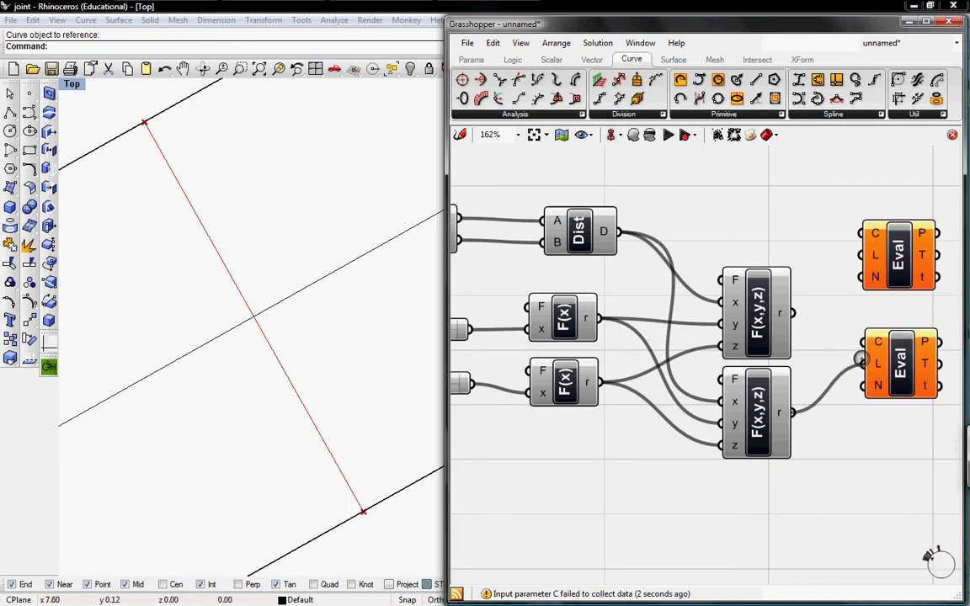
pyautogui.moveTo(791, 313); pyautogui.dragTo(863, 254)
# Move the Curve parameter above the three-variable functions, closer to the Evaluate Length components.
pyautogui.scroll(-5, 647, 252)
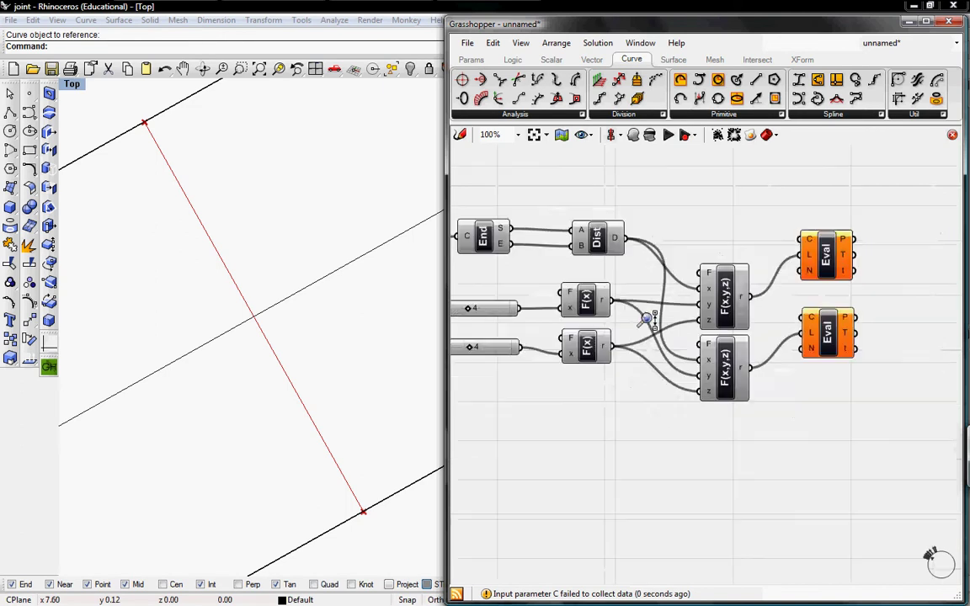
pyautogui.moveTo(586, 296); pyautogui.dragTo(619, 290, button='right')
pyautogui.moveTo(528, 235); pyautogui.dragTo(736, 217)
pyautogui.scroll(3, 736, 216)
pyautogui.scroll(2, 736, 216)
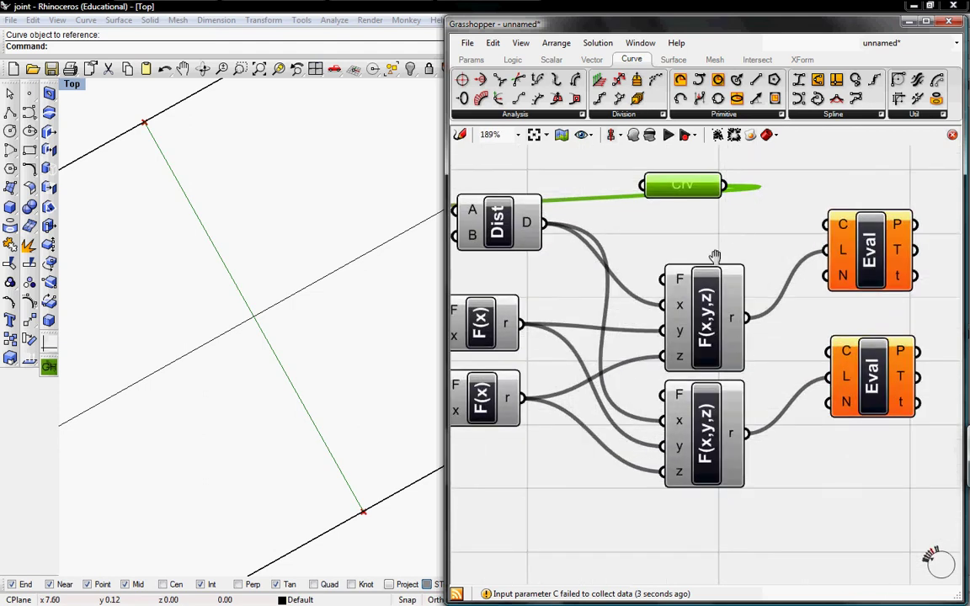
# Connect the Curve parameter to the C input of both Evaluate Length components and set the upper slider to 3.
pyautogui.moveTo(640, 208); pyautogui.dragTo(741, 245)
pyautogui.moveTo(640, 208); pyautogui.dragTo(741, 372)
pyautogui.moveTo(566, 392); pyautogui.dragTo(838, 356, button='right')
pyautogui.moveTo(662, 339); pyautogui.dragTo(718, 336, button='right')
pyautogui.moveTo(529, 316); pyautogui.dragTo(524, 384)
pyautogui.moveTo(522, 318)
pyautogui.mouseDown()
pyautogui.moveTo(530, 321)
pyautogui.moveTo(505, 321)
pyautogui.moveTo(536, 323)
pyautogui.moveTo(521, 329)
pyautogui.mouseUp()
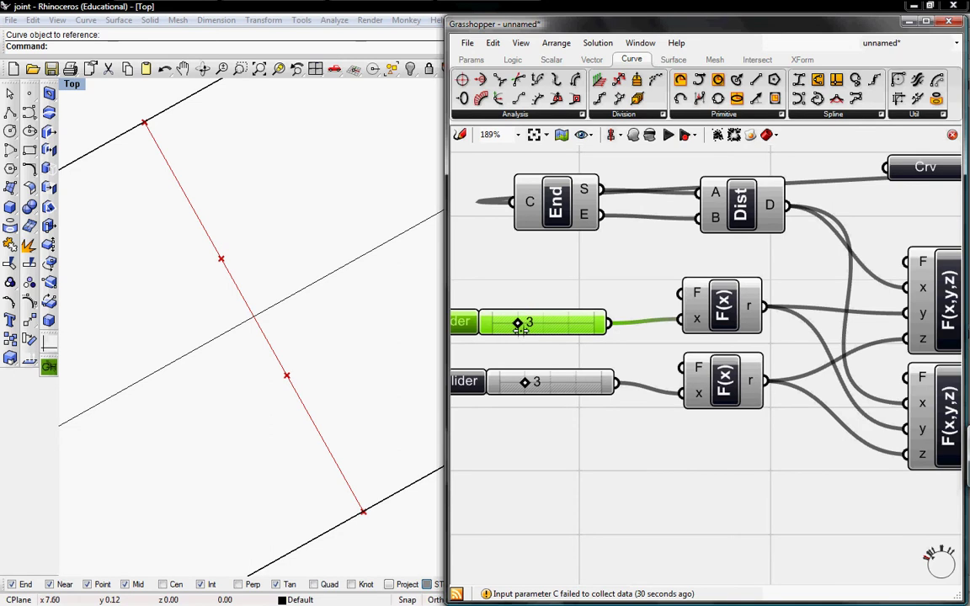
# Add a Circle component with plane and radius inputs beside the Evaluate Length components.
pyautogui.moveTo(808, 361); pyautogui.dragTo(653, 371, button='right')
pyautogui.keyDown('ctrl'); pyautogui.moveTo(654, 371); pyautogui.dragTo(660, 412, button='right'); pyautogui.keyUp('ctrl')
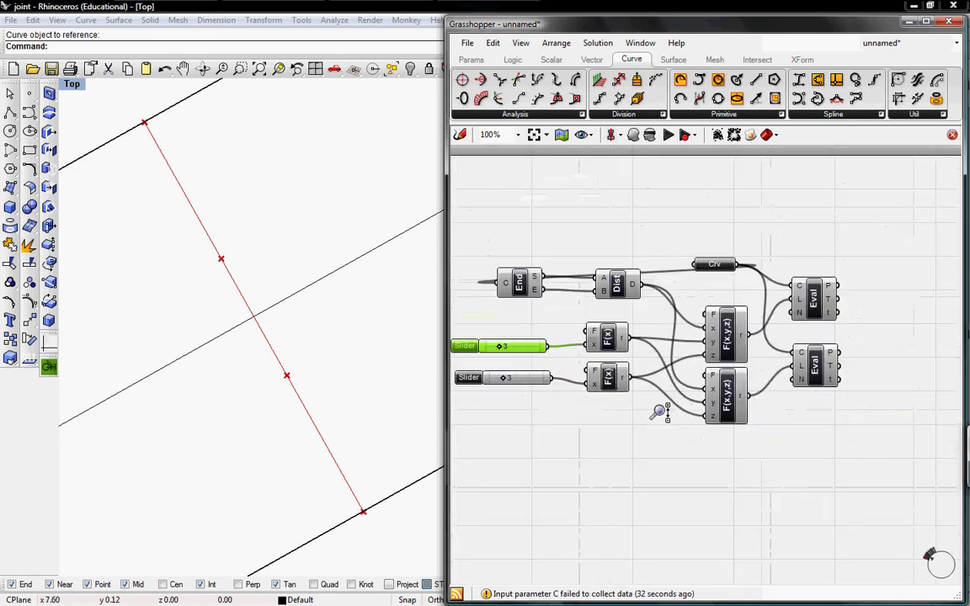
pyautogui.moveTo(842, 347); pyautogui.dragTo(687, 362, button='right')
pyautogui.doubleClick(689, 362)
pyautogui.press('Escape')
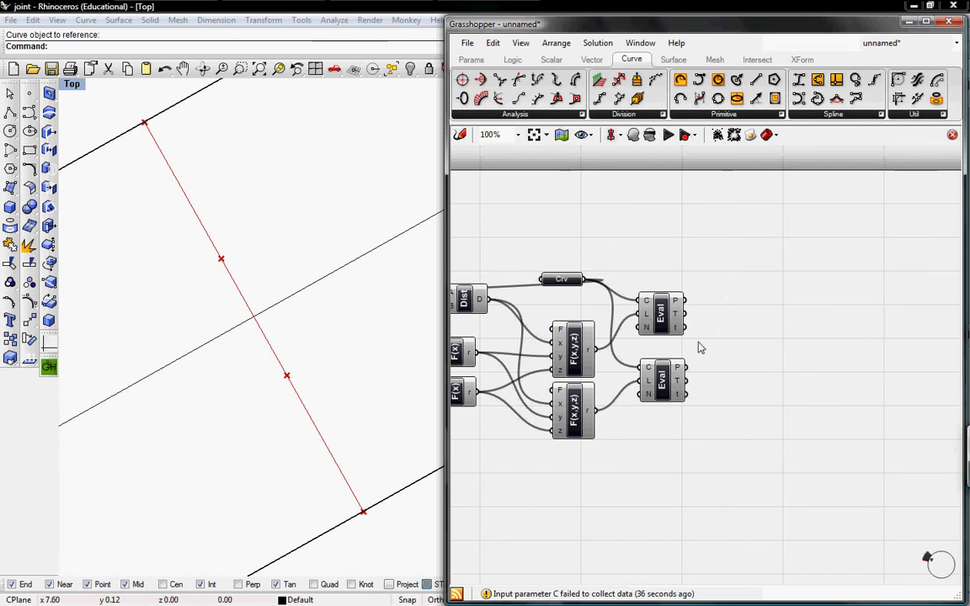
pyautogui.click(741, 117)
pyautogui.click(690, 193)
pyautogui.click(764, 293)
# Make three copies of the Circle component and stack the four components vertically.
pyautogui.moveTo(766, 297); pyautogui.dragTo(797, 373)
pyautogui.hotkey('ctrl', 'c')
pyautogui.hotkey('ctrl', 'v')
pyautogui.hotkey('ctrl', 'v')
pyautogui.hotkey('ctrl', 'v')
pyautogui.moveTo(792, 305); pyautogui.dragTo(791, 322)
# Connect the P output of each Evaluate Length component to the P input of one of the upper two Circle components.
pyautogui.moveTo(696, 306); pyautogui.dragTo(762, 288, button='right')
pyautogui.moveTo(750, 281); pyautogui.dragTo(827, 254)
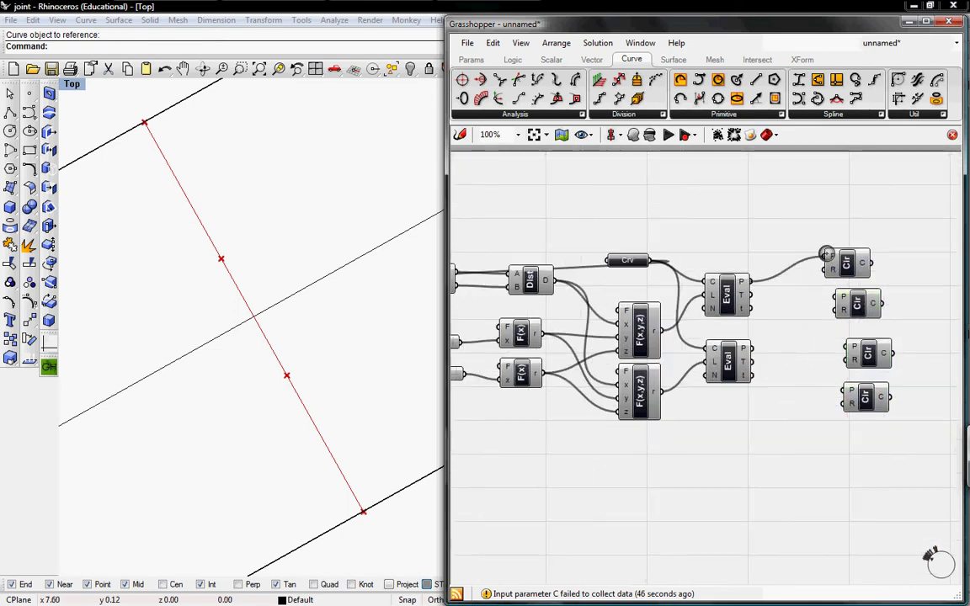
pyautogui.moveTo(752, 349); pyautogui.dragTo(836, 302)
# Connect the upper x/12 function's result to the R inputs of the upper two Circle components.
pyautogui.moveTo(639, 325); pyautogui.dragTo(700, 310, button='right')
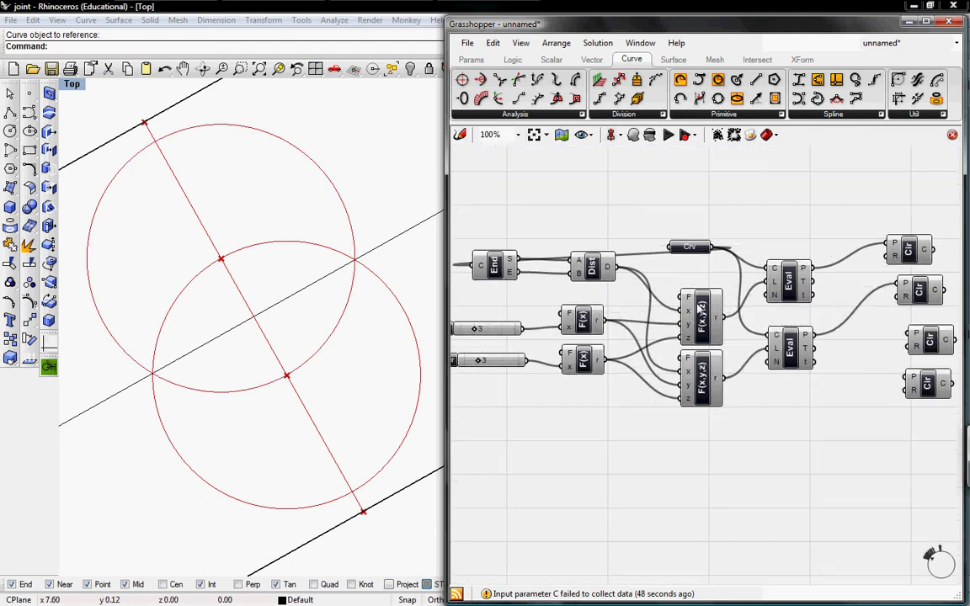
pyautogui.moveTo(603, 321); pyautogui.dragTo(898, 292)
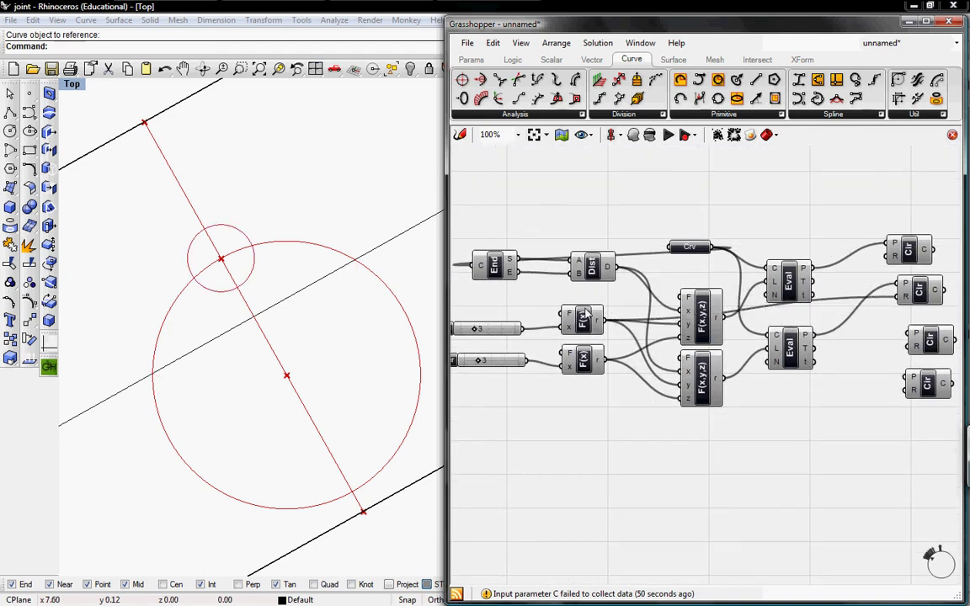
pyautogui.moveTo(604, 323); pyautogui.dragTo(896, 255)
# Add a one-variable function below the Evaluate Length components with an expression that multiplies x.
pyautogui.moveTo(832, 290); pyautogui.dragTo(777, 283, button='right')
pyautogui.moveTo(840, 354); pyautogui.dragTo(871, 338, button='right')
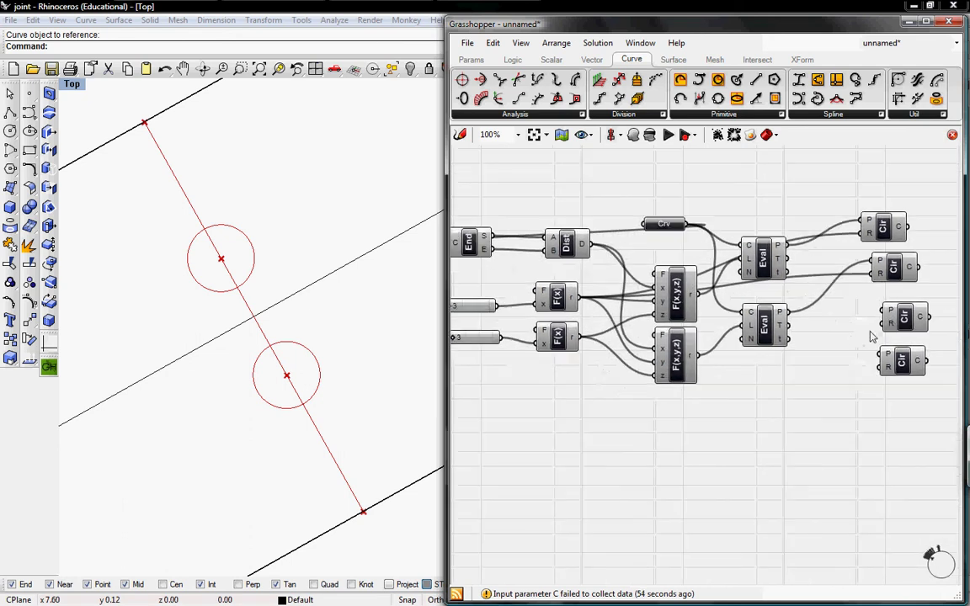
pyautogui.scroll(2, 759, 299)
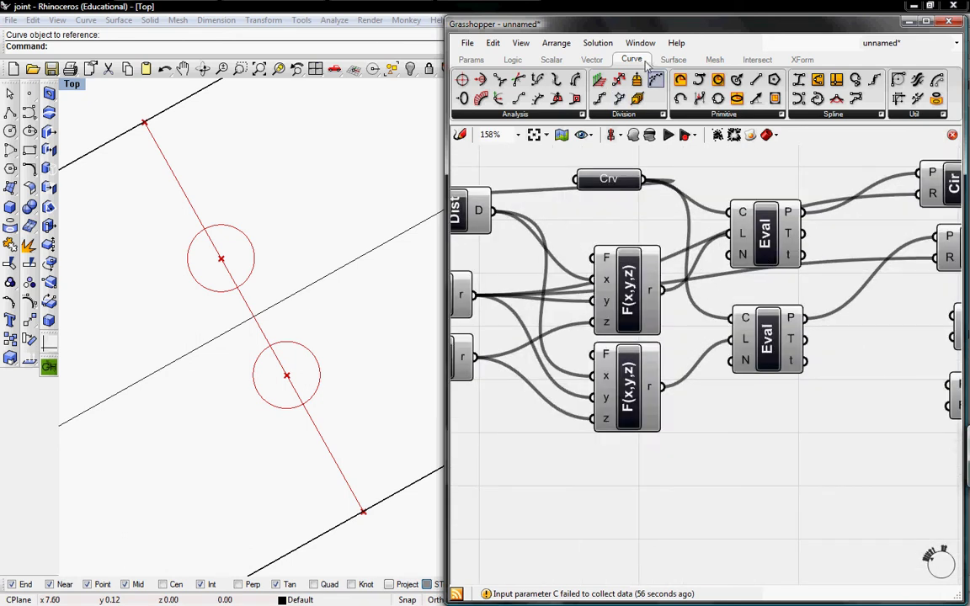
pyautogui.click(511, 60)
pyautogui.moveTo(680, 80); pyautogui.dragTo(779, 442)
pyautogui.rightClick(763, 434)
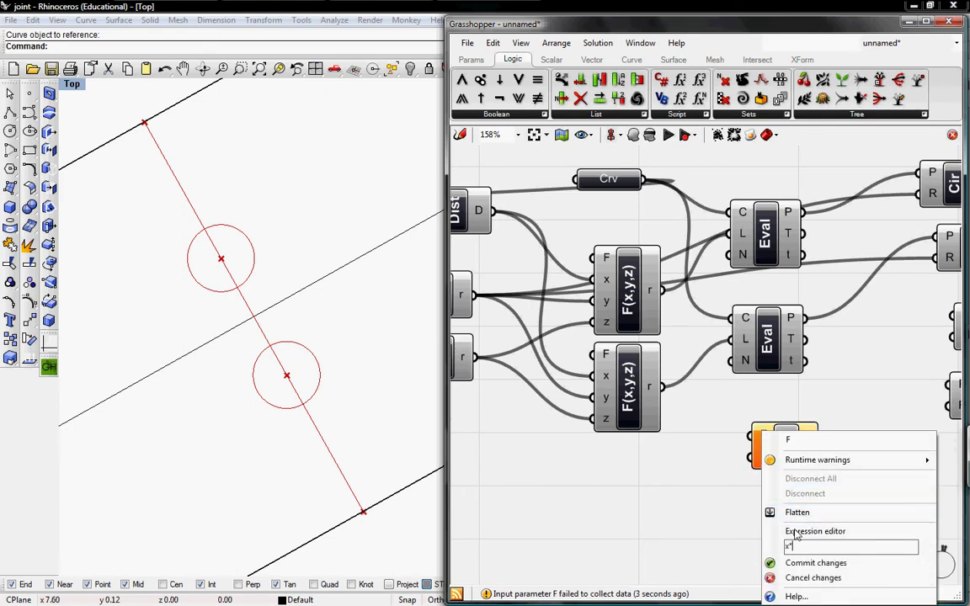
pyautogui.click(816, 563)
# Wire the new function's result to the R inputs of the lower two Circles and feed its x input from the upper x/12 function.
pyautogui.moveTo(825, 386); pyautogui.dragTo(755, 409, button='right')
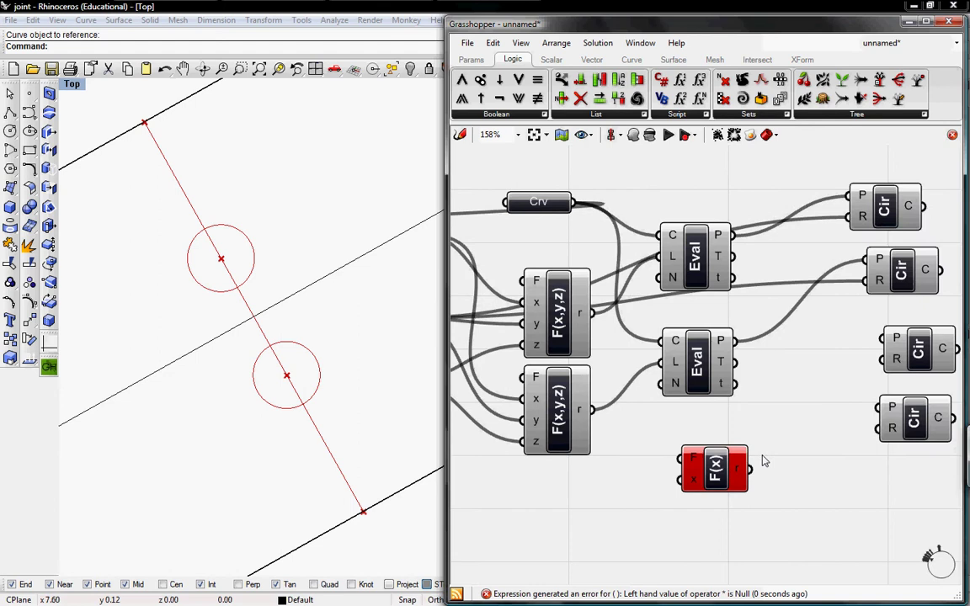
pyautogui.moveTo(749, 469); pyautogui.dragTo(882, 360)
pyautogui.moveTo(876, 429); pyautogui.dragTo(749, 469)
pyautogui.moveTo(634, 451); pyautogui.dragTo(735, 439, button='right')
pyautogui.moveTo(508, 313); pyautogui.dragTo(780, 468)
# Connect the End Points component's S output to the third Circle's P input and its E output to the fourth Circle's P input.
pyautogui.scroll(-2, 714, 412)
pyautogui.moveTo(746, 347)
pyautogui.mouseDown(button='right')
pyautogui.moveTo(832, 386)
pyautogui.moveTo(730, 358)
pyautogui.mouseUp(button='right')
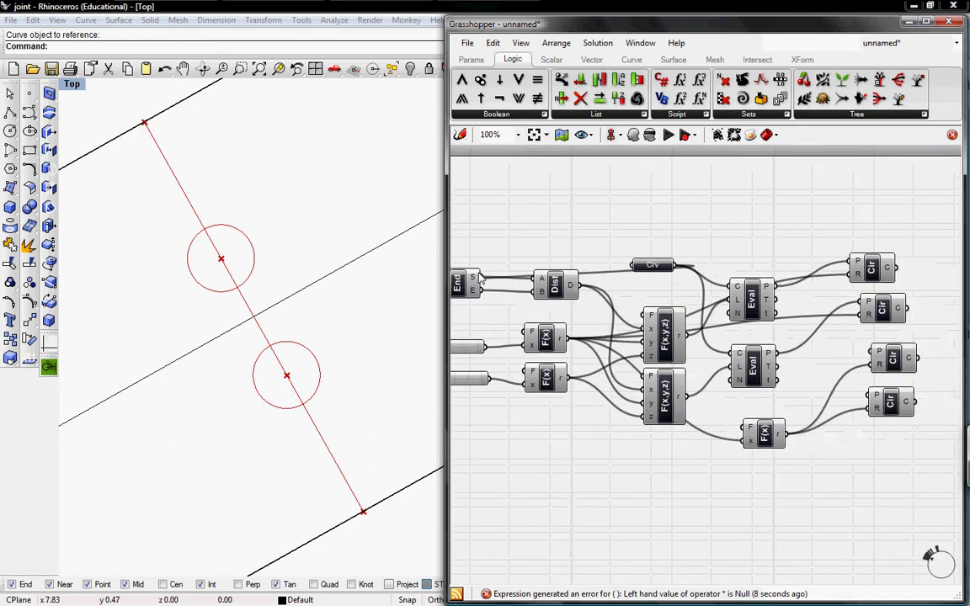
pyautogui.moveTo(477, 279); pyautogui.dragTo(871, 353)
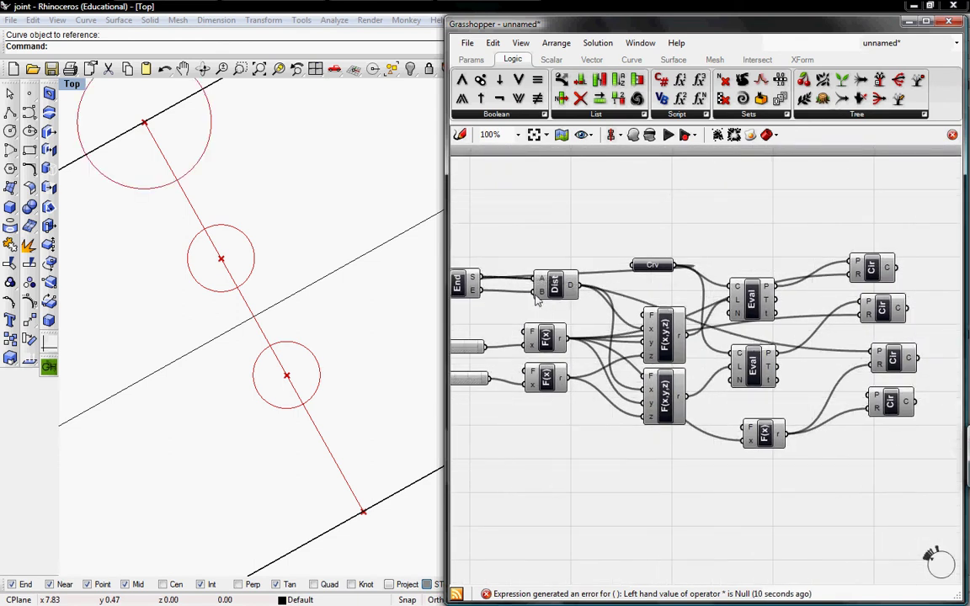
pyautogui.moveTo(485, 294); pyautogui.dragTo(871, 398)
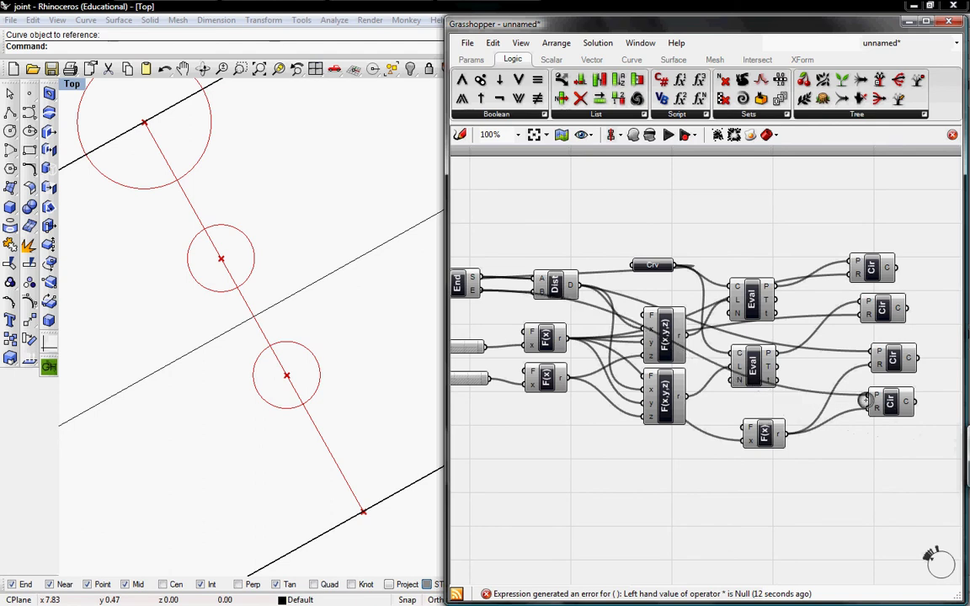
pyautogui.moveTo(291, 442); pyautogui.dragTo(249, 401, button='right')
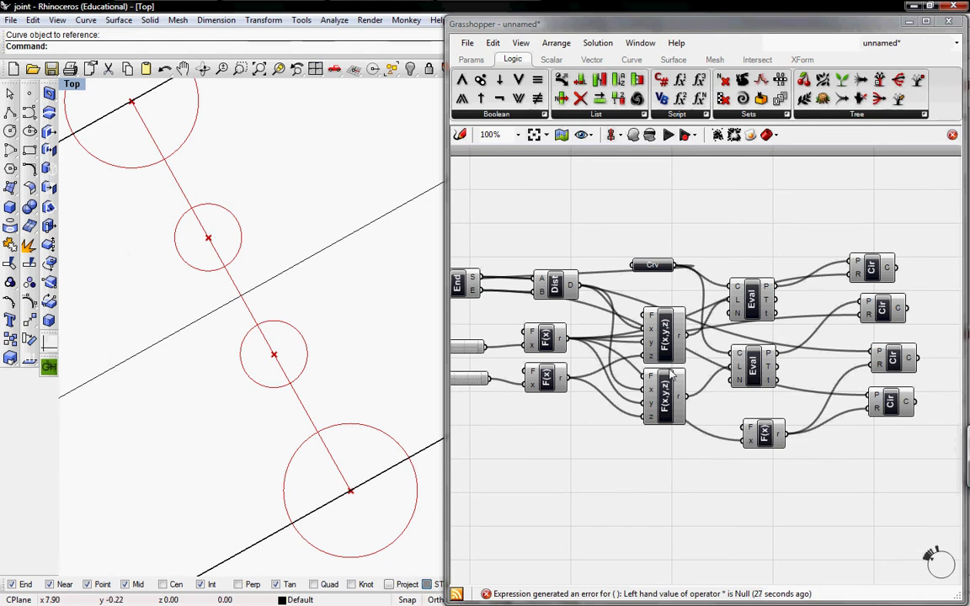
# Add a curve-curve intersection (CCX) component beside the Circle components.
pyautogui.moveTo(894, 358); pyautogui.dragTo(773, 360, button='right')
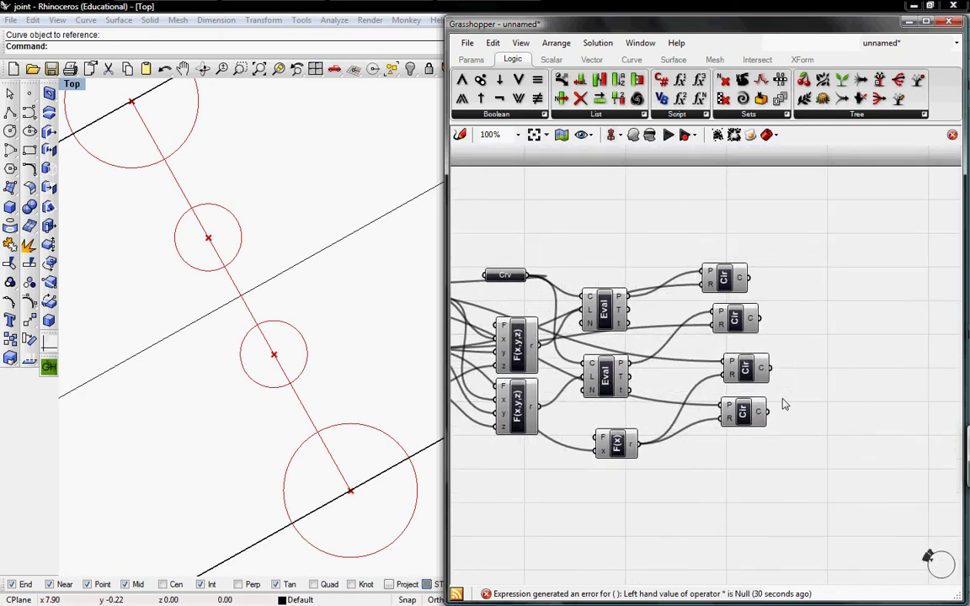
pyautogui.scroll(3, 783, 404)
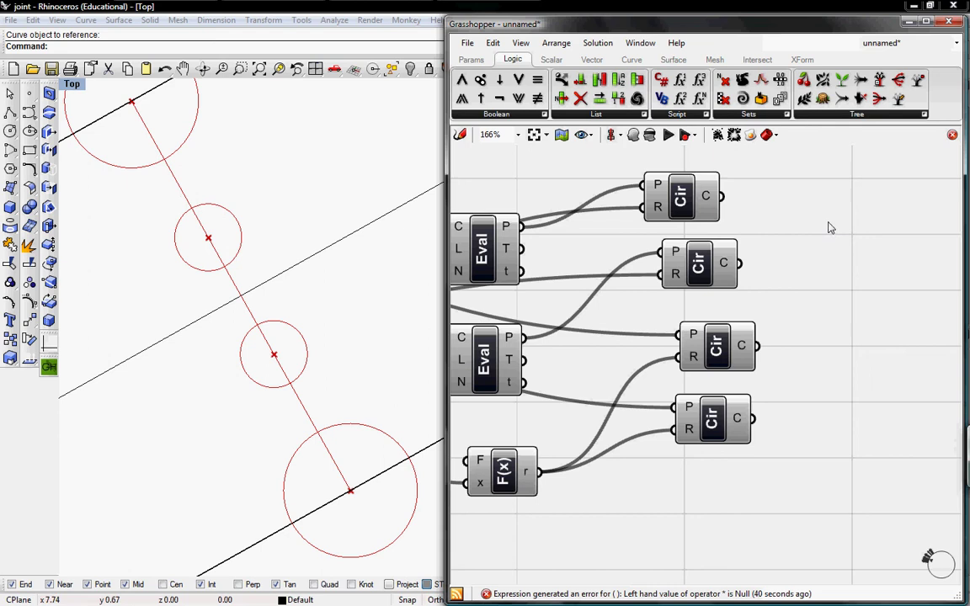
pyautogui.click(757, 59)
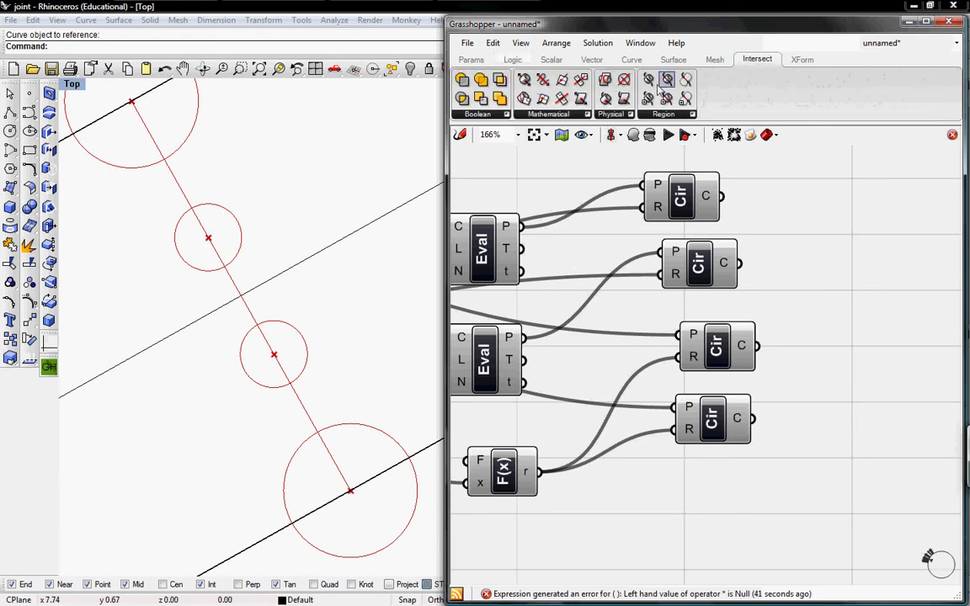
pyautogui.click(613, 114)
pyautogui.click(605, 173)
pyautogui.click(863, 196)
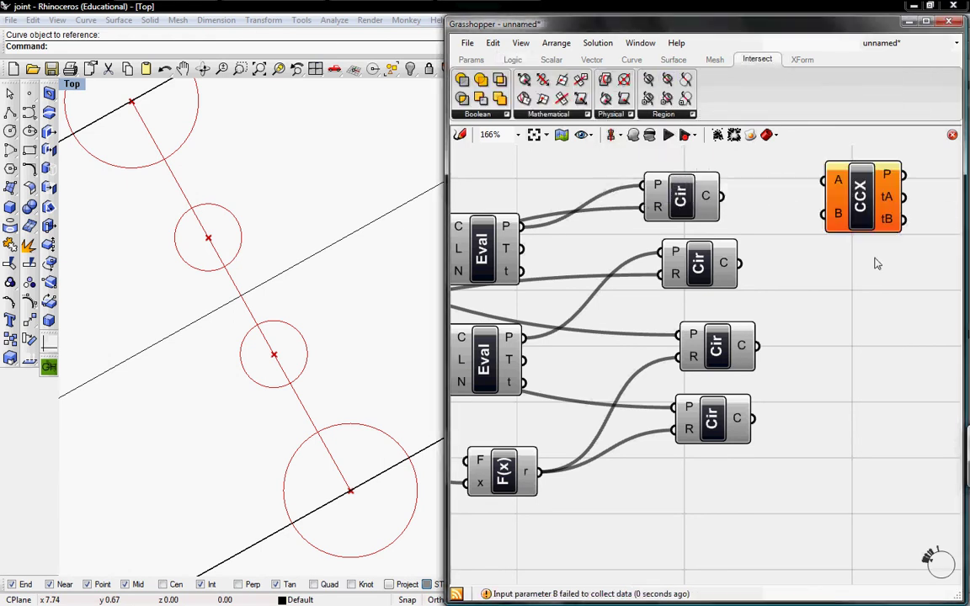
# Make three copies of the CCX component and arrange all four in a column next to the Circles.
pyautogui.moveTo(876, 264); pyautogui.dragTo(790, 296, button='right')
pyautogui.moveTo(771, 249); pyautogui.dragTo(837, 473)
pyautogui.hotkey('ctrl', 'c')
pyautogui.hotkey('ctrl', 'v')
pyautogui.hotkey('ctrl', 'v')
pyautogui.hotkey('ctrl', 'v')
pyautogui.moveTo(816, 257); pyautogui.dragTo(812, 182)
pyautogui.moveTo(843, 249); pyautogui.dragTo(835, 314, button='right')
pyautogui.moveTo(891, 323); pyautogui.dragTo(762, 182)
pyautogui.moveTo(800, 227); pyautogui.dragTo(810, 277)
pyautogui.click(708, 284)
# Connect the C output of each Circle to the B input of its adjacent CCX component.
pyautogui.moveTo(750, 246); pyautogui.dragTo(702, 307, button='right')
pyautogui.moveTo(677, 469); pyautogui.dragTo(823, 507)
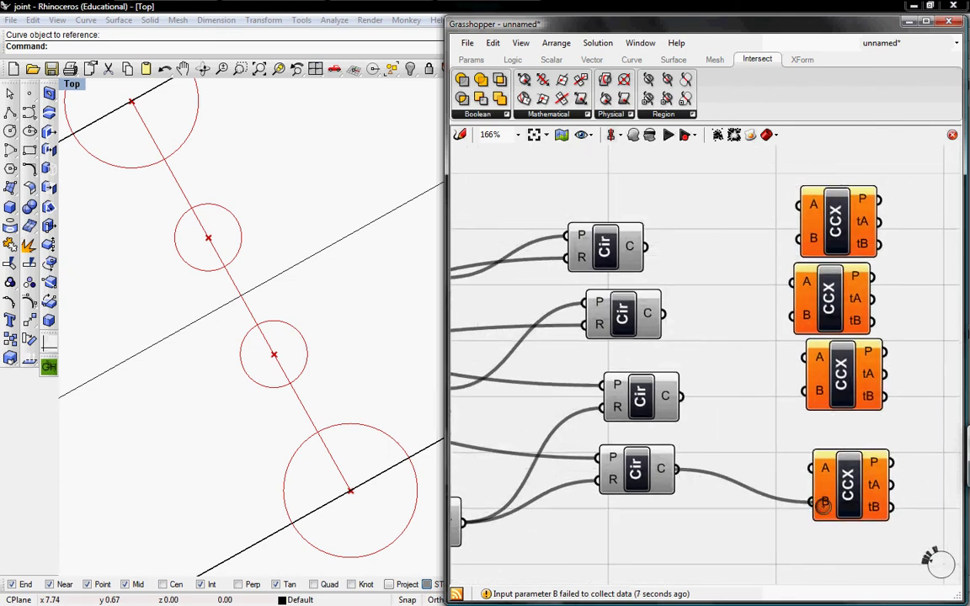
pyautogui.moveTo(679, 396); pyautogui.dragTo(806, 391)
pyautogui.moveTo(792, 316); pyautogui.dragTo(663, 314)
pyautogui.moveTo(645, 246); pyautogui.dragTo(801, 238)
# Move the Curve parameter above the Circle components, near the CCX components.
pyautogui.scroll(-3, 661, 269)
pyautogui.scroll(-1, 665, 336)
pyautogui.moveTo(687, 374); pyautogui.dragTo(770, 405, button='right')
pyautogui.moveTo(540, 302); pyautogui.dragTo(751, 268)
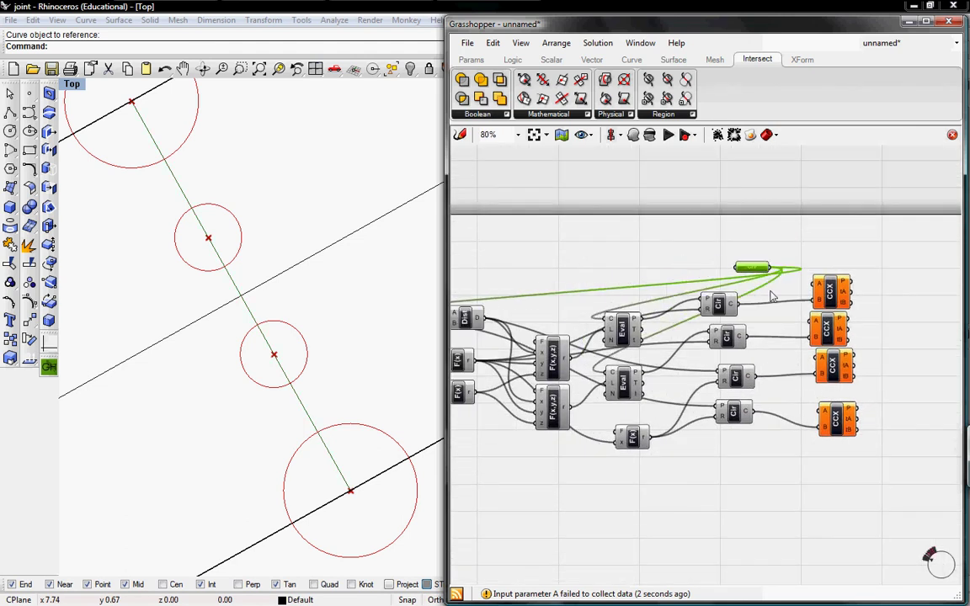
# Connect the Curve parameter to the A input of all four CCX components.
pyautogui.scroll(4, 790, 216)
pyautogui.click(616, 202)
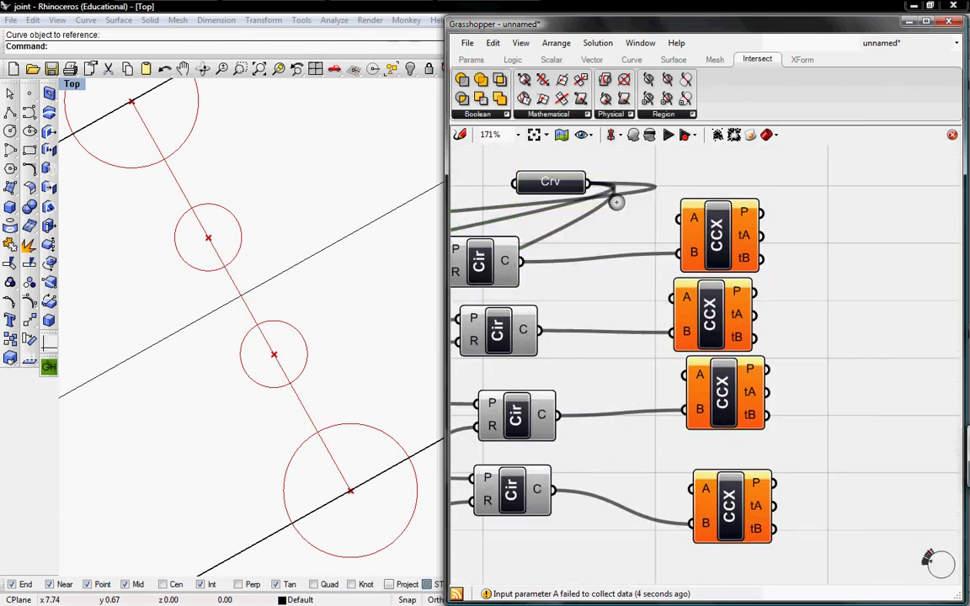
pyautogui.moveTo(589, 183); pyautogui.dragTo(683, 376)
pyautogui.moveTo(686, 497); pyautogui.dragTo(588, 182)
pyautogui.moveTo(749, 399); pyautogui.dragTo(698, 386, button='right')
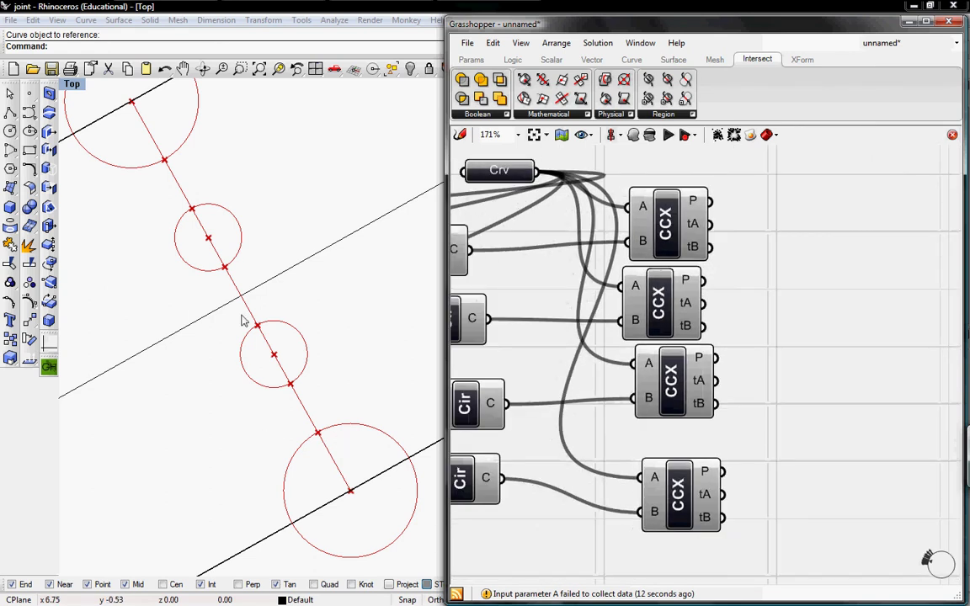
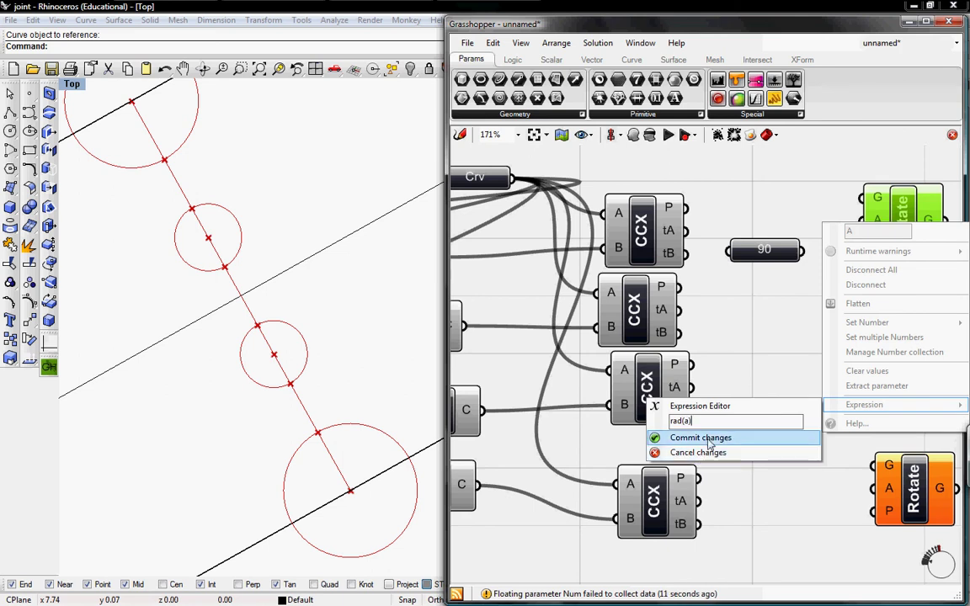
# Apply the expression rad(a) to the top Rotate component's A input and delete the other three Rotate components.
pyautogui.click(710, 439)
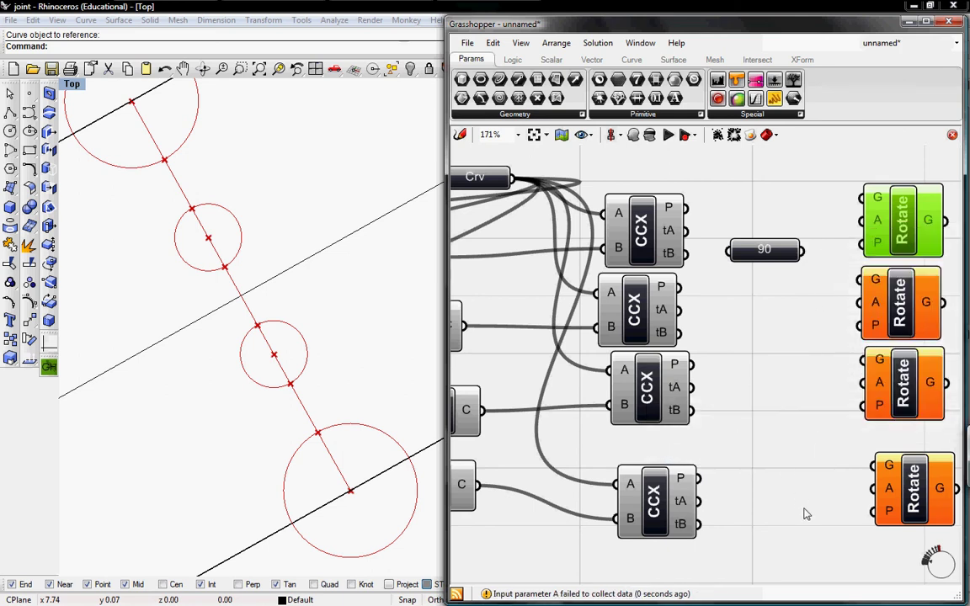
pyautogui.moveTo(834, 521); pyautogui.dragTo(915, 292)
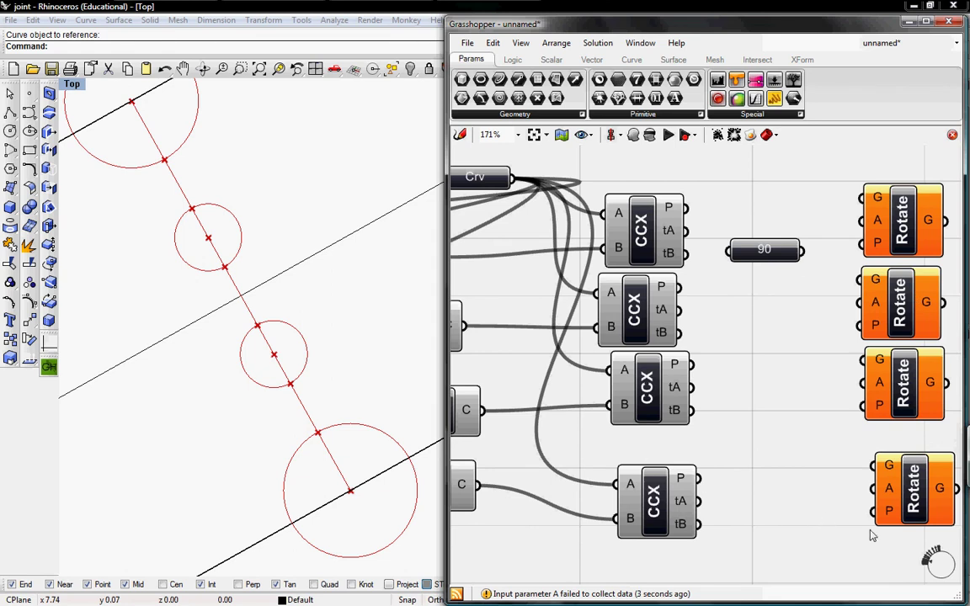
pyautogui.moveTo(872, 536); pyautogui.dragTo(772, 541, button='right')
pyautogui.moveTo(758, 539); pyautogui.dragTo(917, 288)
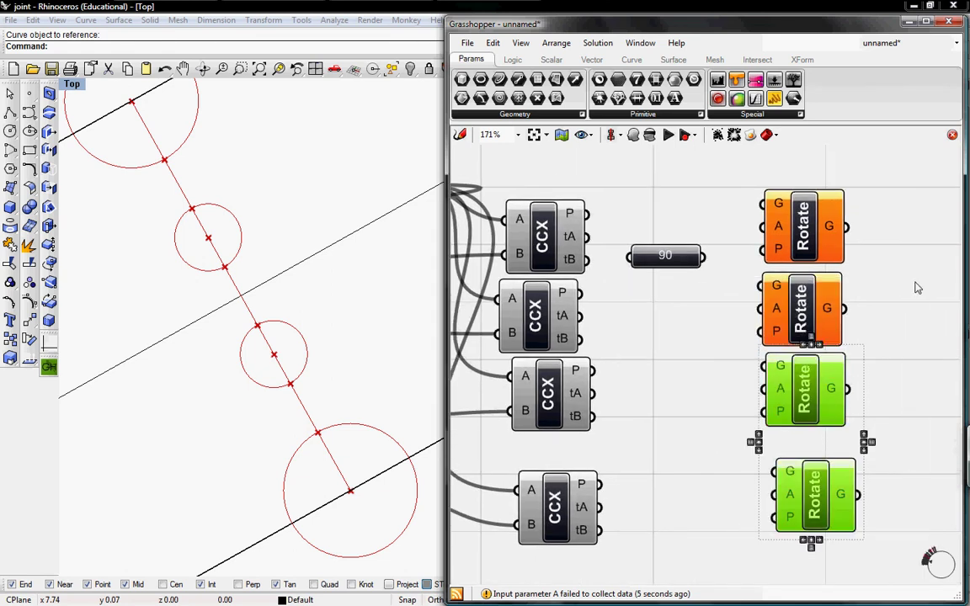
pyautogui.press('Delete')
pyautogui.click(800, 304)
pyautogui.press('Delete')
# Make three copies of the remaining Rotate component and arrange all four in a column beside the CCX components.
pyautogui.click(800, 240)
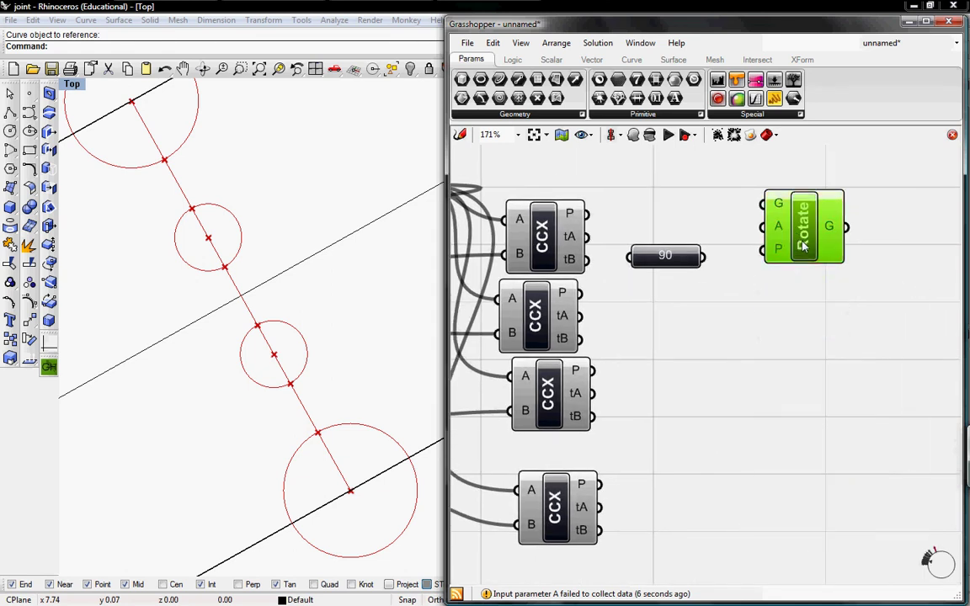
pyautogui.hotkey('ctrl', 'v')
pyautogui.hotkey('ctrl', 'v')
pyautogui.hotkey('ctrl', 'v')
pyautogui.moveTo(839, 284); pyautogui.dragTo(822, 542)
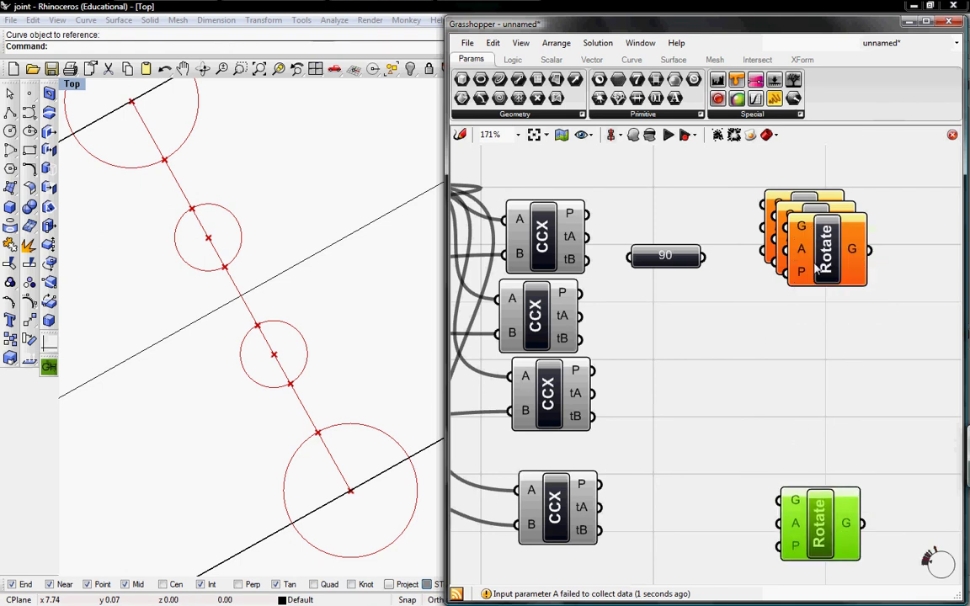
pyautogui.moveTo(817, 268); pyautogui.dragTo(801, 347)
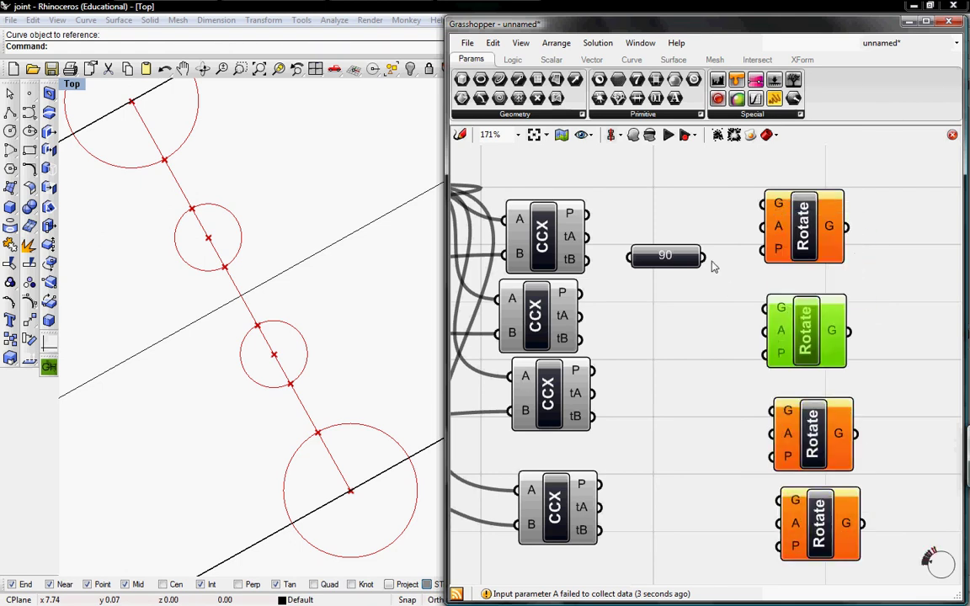
# Connect the 90 number parameter to every Rotate component's A input and each CCX's P output to the matching Rotate's G input.
pyautogui.moveTo(704, 257); pyautogui.dragTo(770, 434)
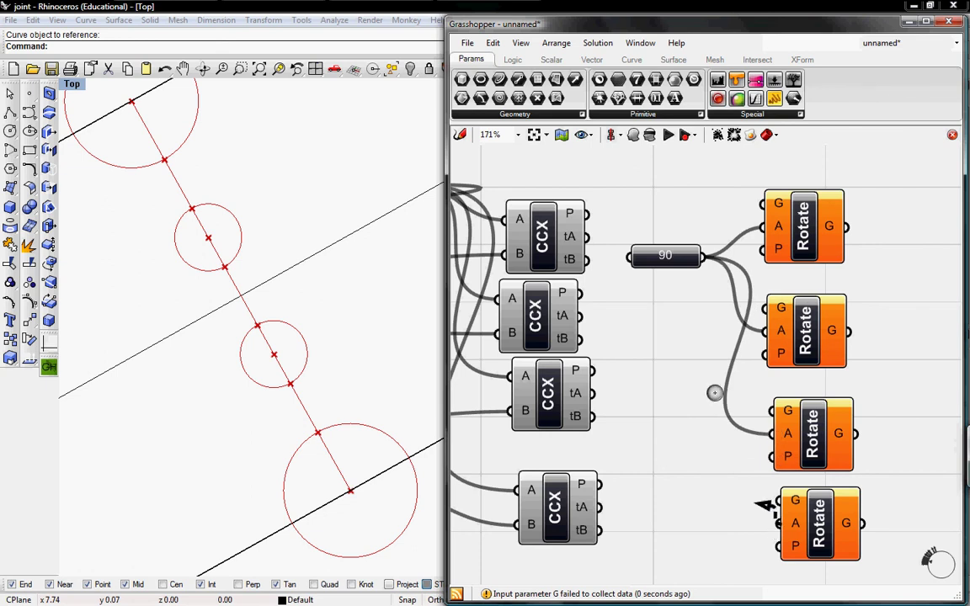
pyautogui.keyDown('shift'); pyautogui.moveTo(764, 505); pyautogui.dragTo(777, 523); pyautogui.keyUp('shift')
pyautogui.moveTo(697, 310); pyautogui.dragTo(811, 334, button='right')
pyautogui.moveTo(686, 204); pyautogui.dragTo(862, 193)
pyautogui.moveTo(682, 283); pyautogui.dragTo(865, 299)
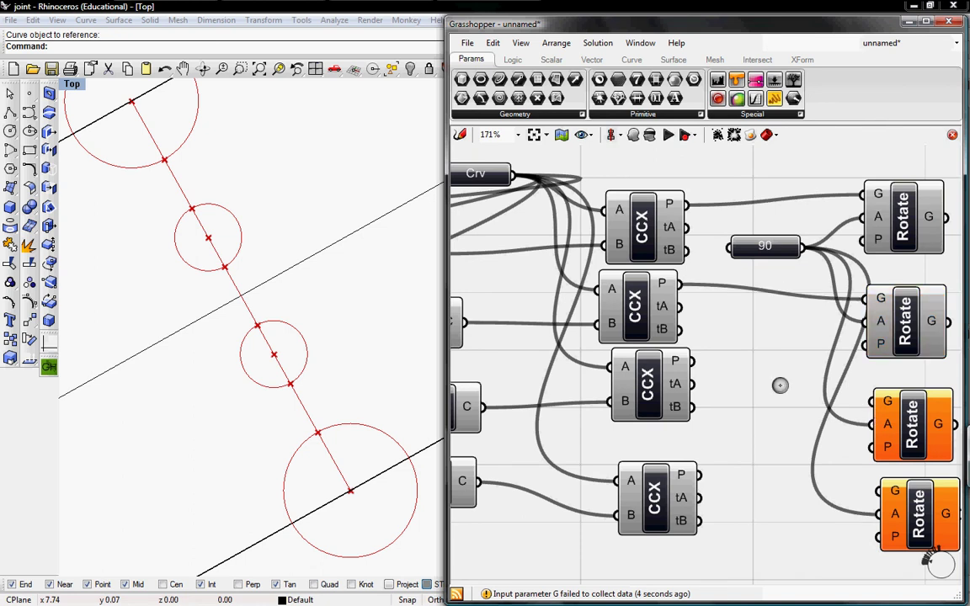
pyautogui.moveTo(693, 361); pyautogui.dragTo(872, 401)
pyautogui.moveTo(657, 497); pyautogui.dragTo(880, 491)
# Connect the Evaluate Length points to the upper two Rotate components' P inputs and the line's start and end points to the lower two.
pyautogui.scroll(-2, 766, 423)
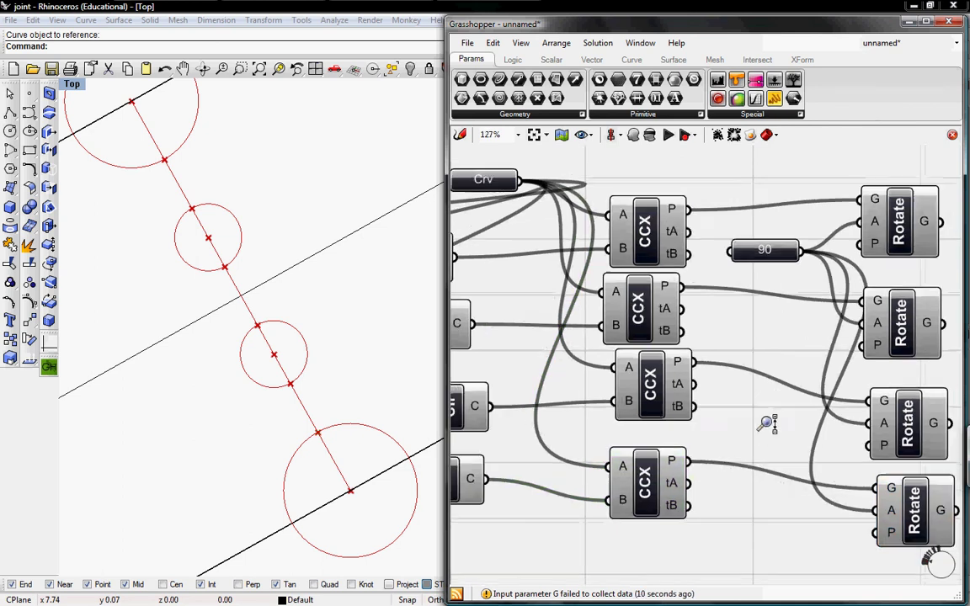
pyautogui.scroll(-3, 766, 423)
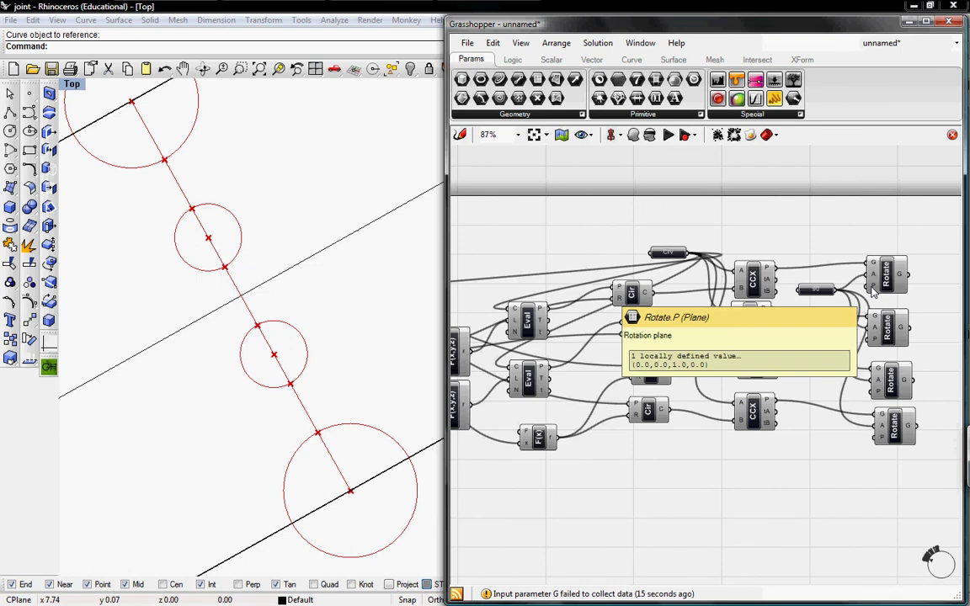
pyautogui.moveTo(543, 309); pyautogui.dragTo(548, 367)
pyautogui.moveTo(595, 346); pyautogui.dragTo(731, 323, button='right')
pyautogui.scroll(-2, 732, 327)
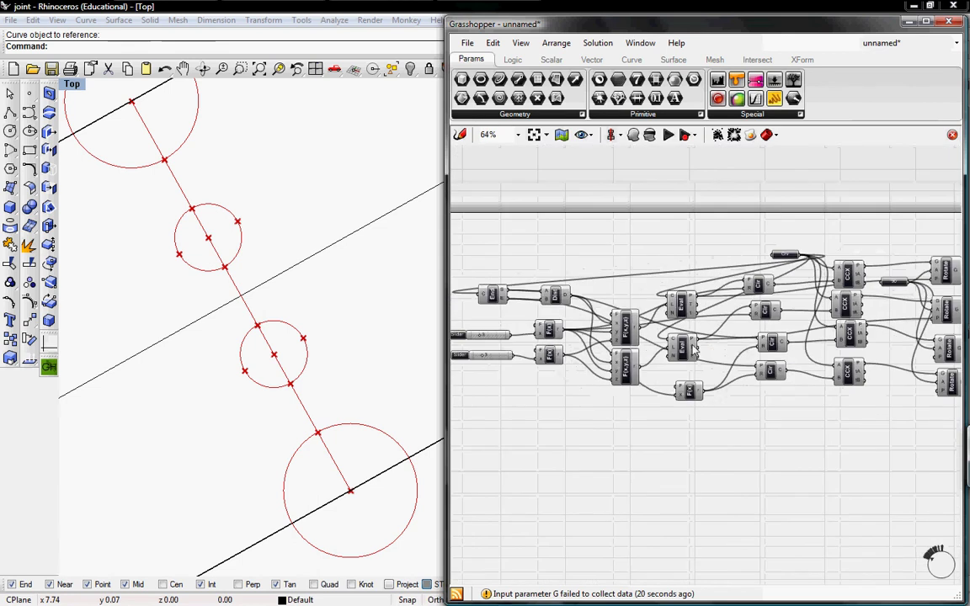
pyautogui.moveTo(570, 296); pyautogui.dragTo(509, 300)
pyautogui.scroll(-2, 801, 340)
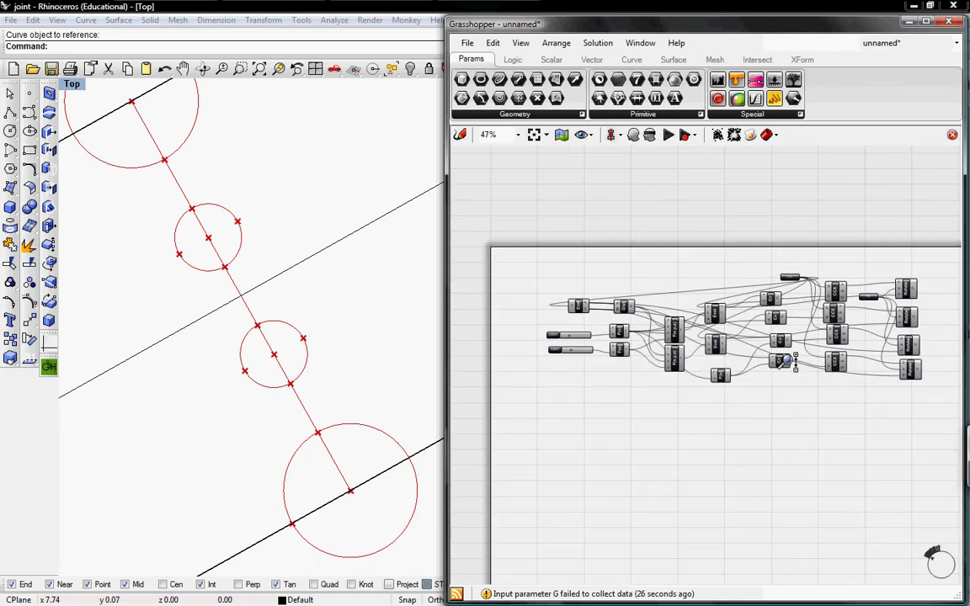
# Negate the rad(a) expression on the bottom Rotate component's A input with a minus sign and commit the change.
pyautogui.scroll(1, 792, 362)
pyautogui.moveTo(152, 95)
pyautogui.mouseDown(button='right')
pyautogui.moveTo(150, 134)
pyautogui.moveTo(151, 114)
pyautogui.mouseUp(button='right')
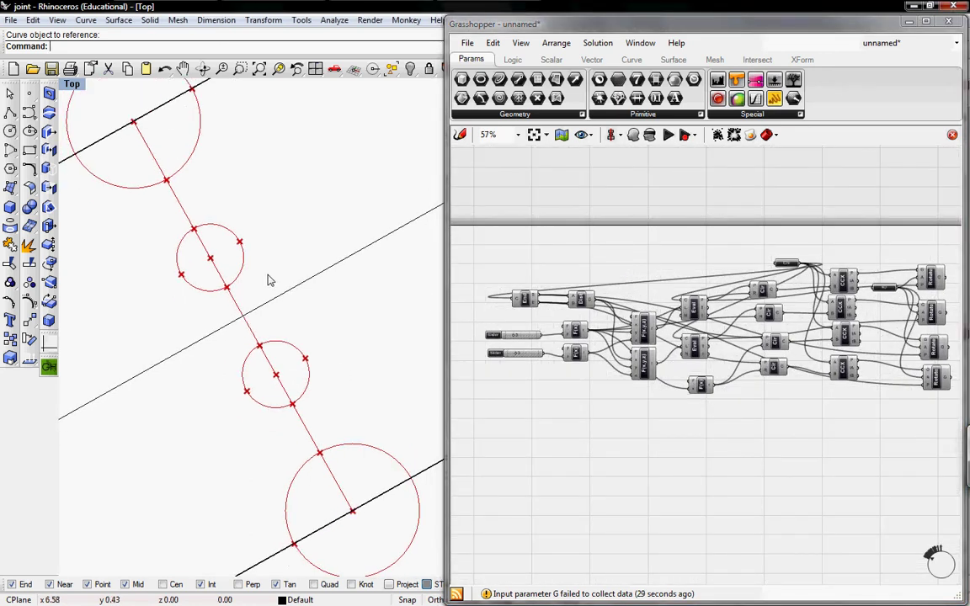
pyautogui.moveTo(268, 274); pyautogui.dragTo(273, 276, button='right')
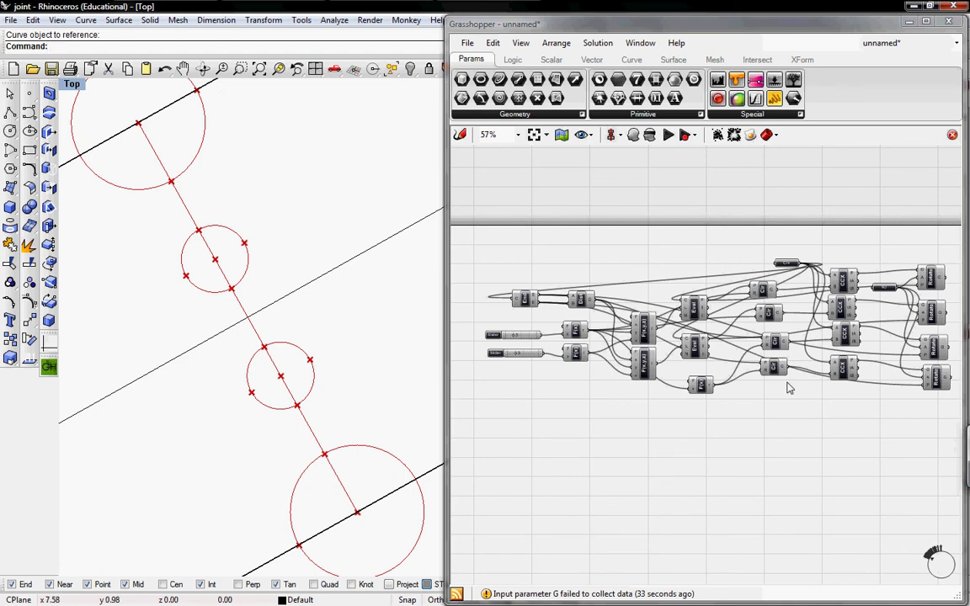
pyautogui.scroll(4, 916, 379)
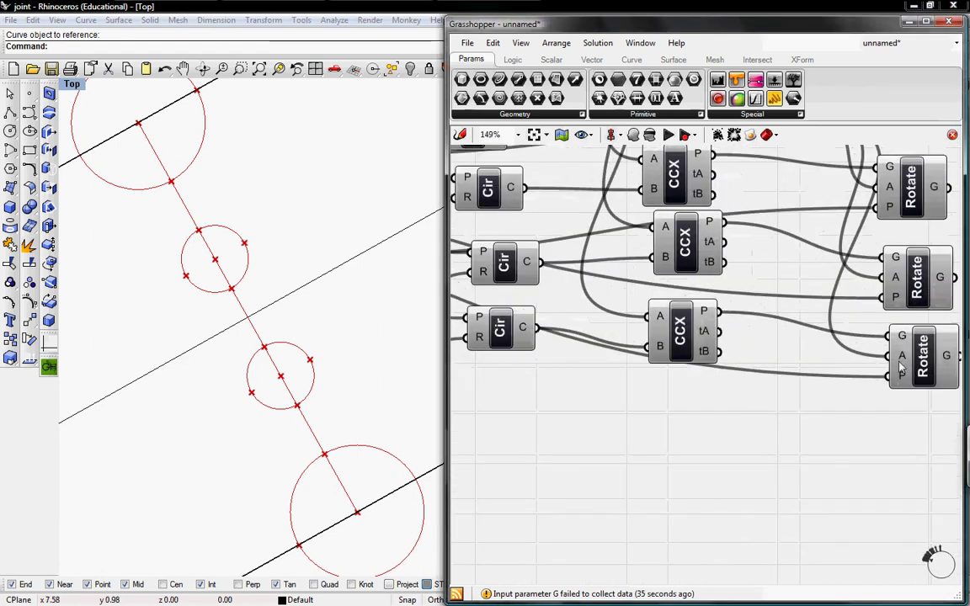
pyautogui.rightClick(906, 358)
pyautogui.moveTo(868, 537)
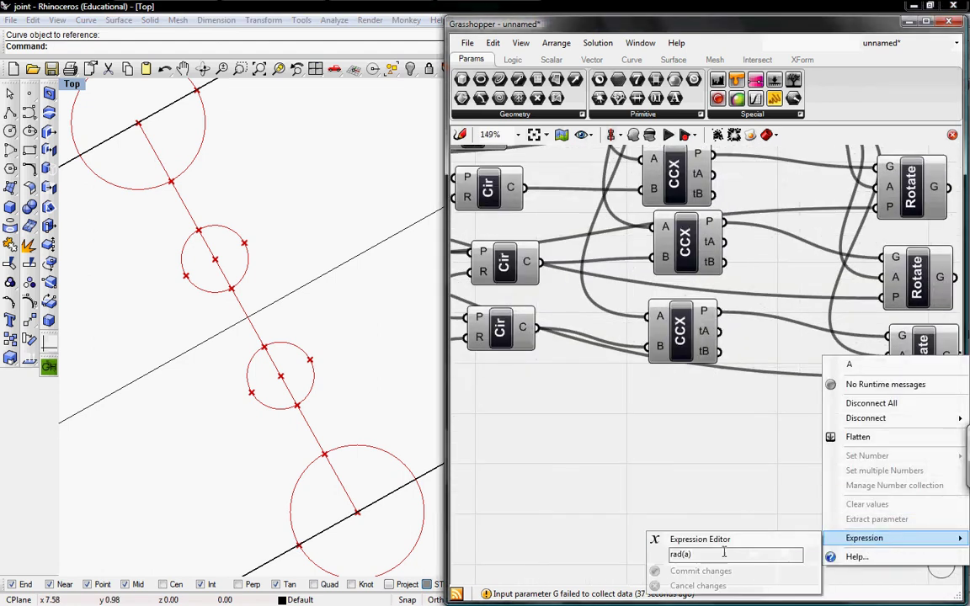
pyautogui.click(680, 555)
pyautogui.write('-')
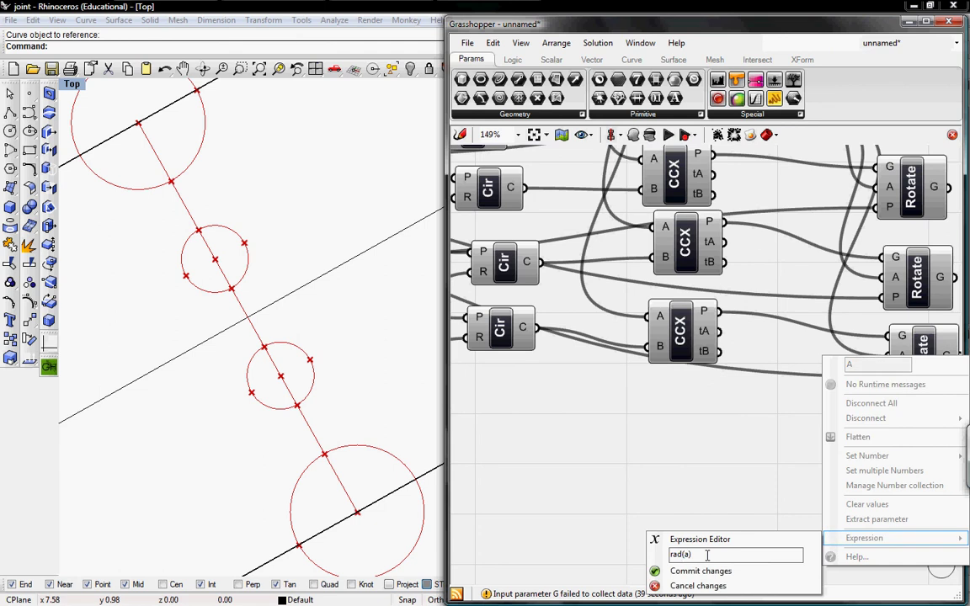
pyautogui.click(701, 571)
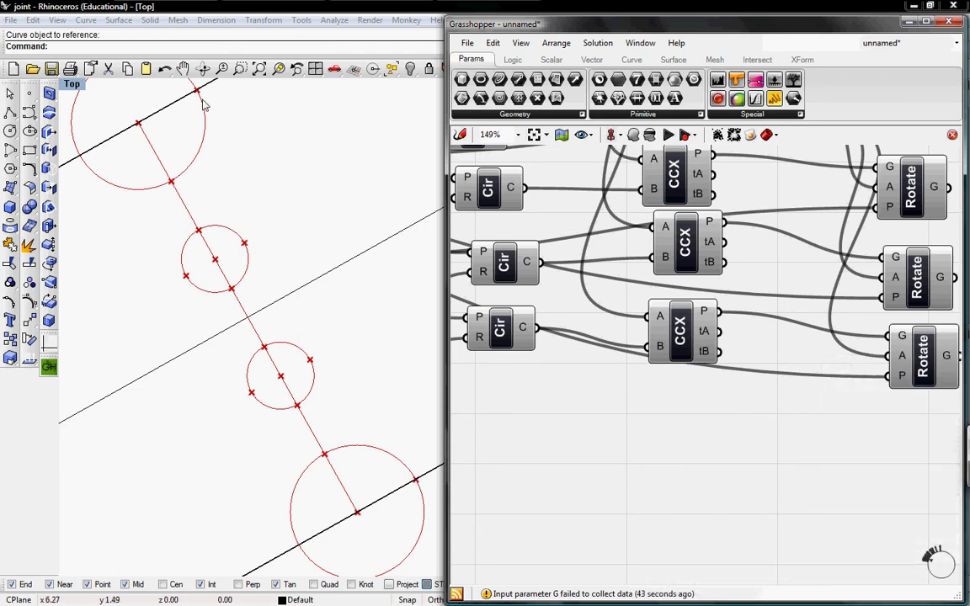
# Turn off the preview of all four CCX components.
pyautogui.moveTo(731, 326); pyautogui.dragTo(744, 400, button='right')
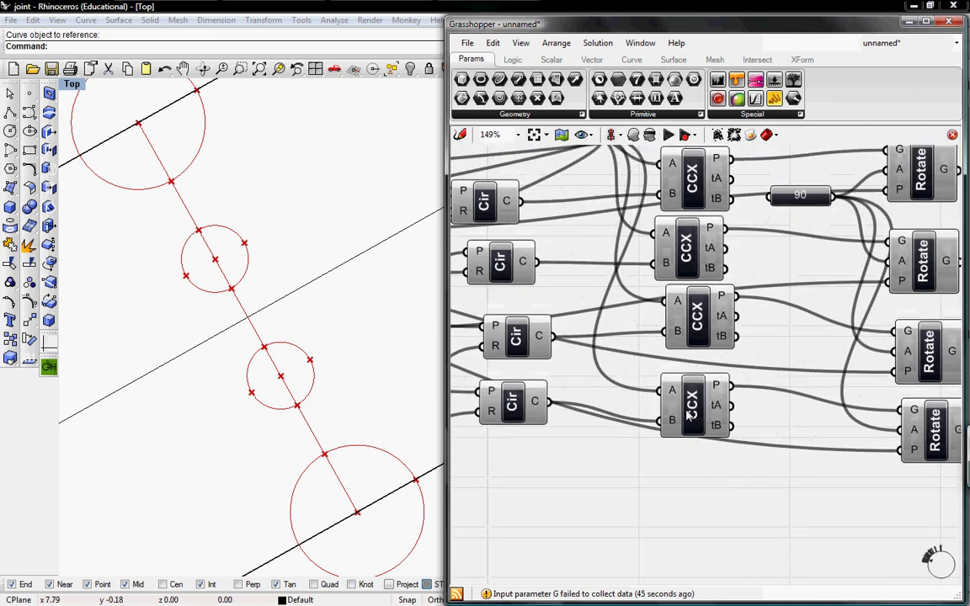
pyautogui.rightClick(687, 404)
pyautogui.click(709, 428)
pyautogui.rightClick(700, 319)
pyautogui.click(734, 343)
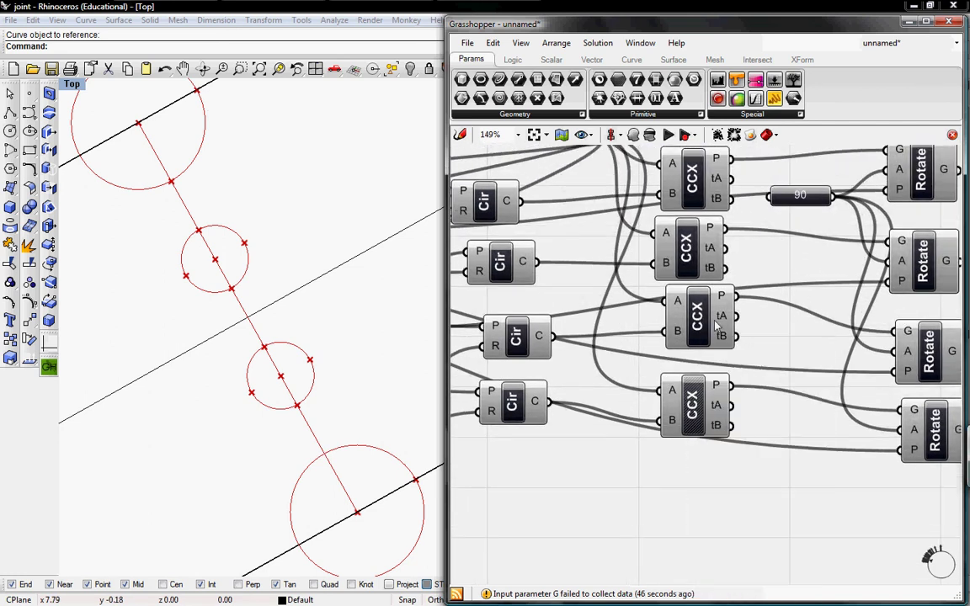
pyautogui.rightClick(684, 240)
pyautogui.click(705, 255)
pyautogui.rightClick(688, 176)
pyautogui.click(705, 202)
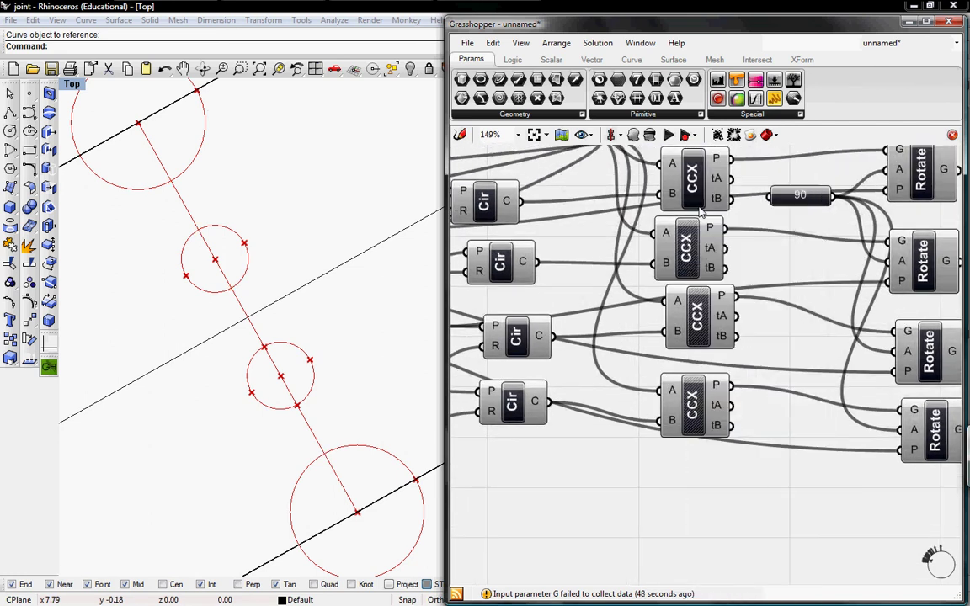
# Turn off the preview of both Evaluate Length components and the End Points component.
pyautogui.moveTo(697, 196); pyautogui.dragTo(689, 294, button='right')
pyautogui.moveTo(497, 303); pyautogui.dragTo(638, 234, button='right')
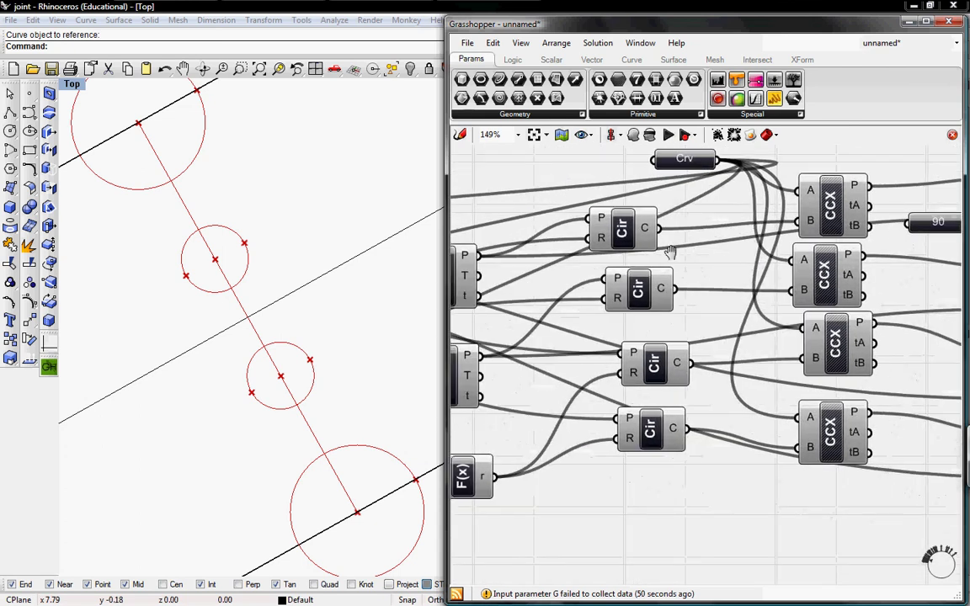
pyautogui.moveTo(459, 289); pyautogui.dragTo(636, 264, button='right')
pyautogui.rightClick(629, 266)
pyautogui.click(650, 281)
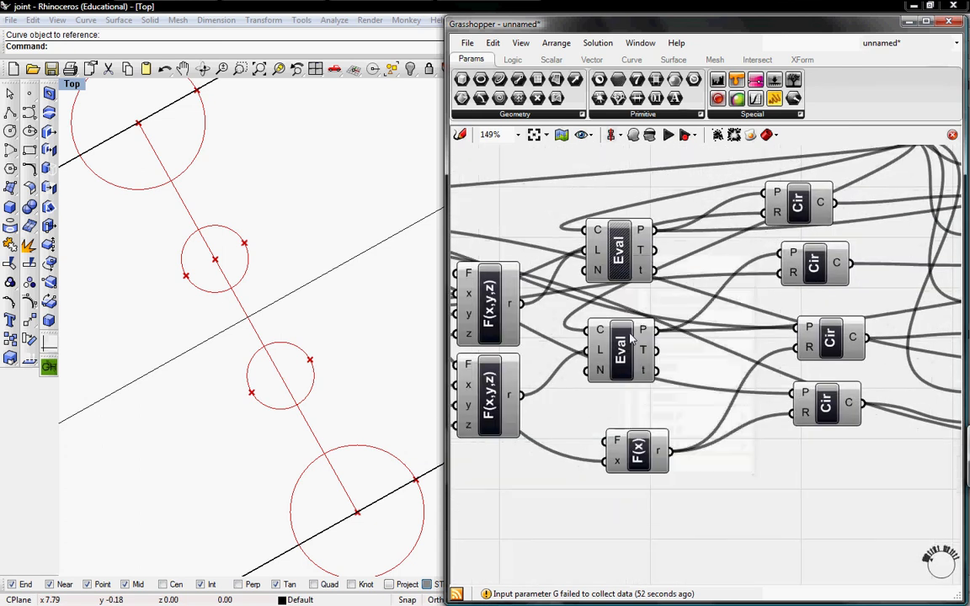
pyautogui.rightClick(628, 344)
pyautogui.click(650, 359)
pyautogui.moveTo(450, 257); pyautogui.dragTo(686, 270, button='right')
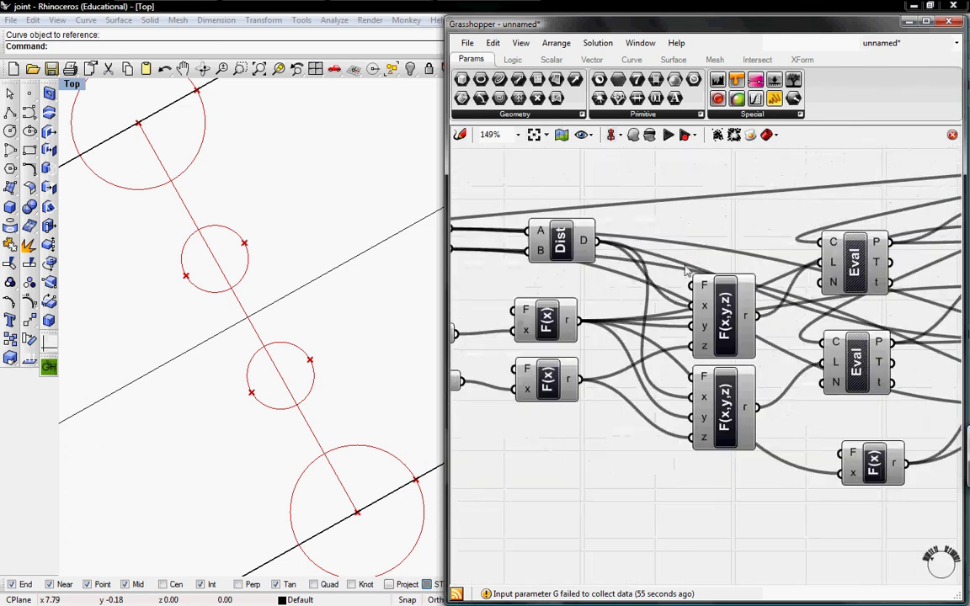
pyautogui.moveTo(565, 242); pyautogui.dragTo(672, 250, button='right')
pyautogui.rightClick(556, 254)
pyautogui.click(589, 275)
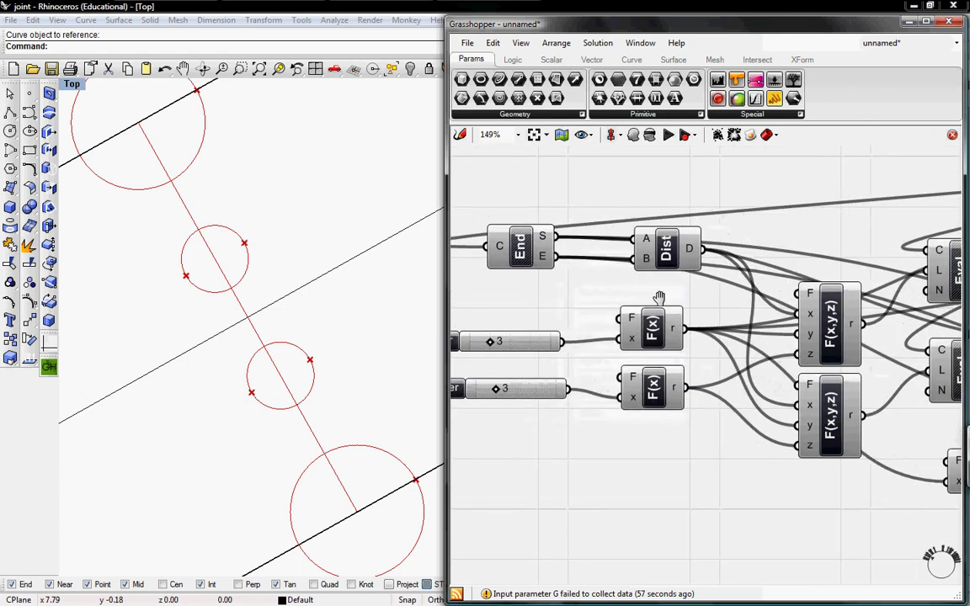
# Add two Circle components beside the Rotate column and connect the upper two Rotate G outputs to their P inputs.
pyautogui.moveTo(926, 269); pyautogui.dragTo(677, 270, button='right')
pyautogui.moveTo(874, 271)
pyautogui.mouseDown(button='right')
pyautogui.moveTo(746, 271)
pyautogui.moveTo(661, 299)
pyautogui.mouseUp(button='right')
pyautogui.moveTo(901, 275); pyautogui.dragTo(602, 294, button='right')
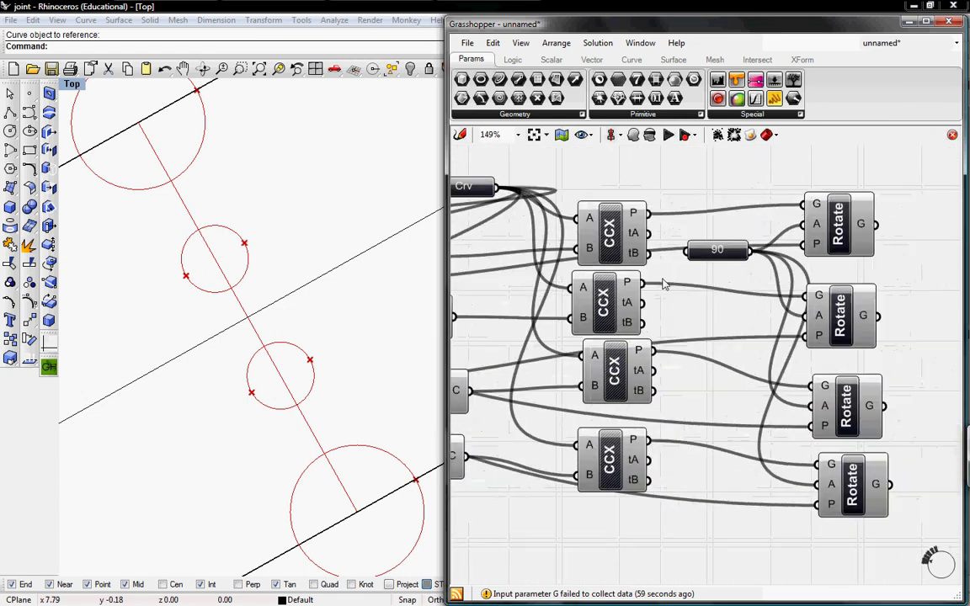
pyautogui.moveTo(858, 281); pyautogui.dragTo(698, 259, button='right')
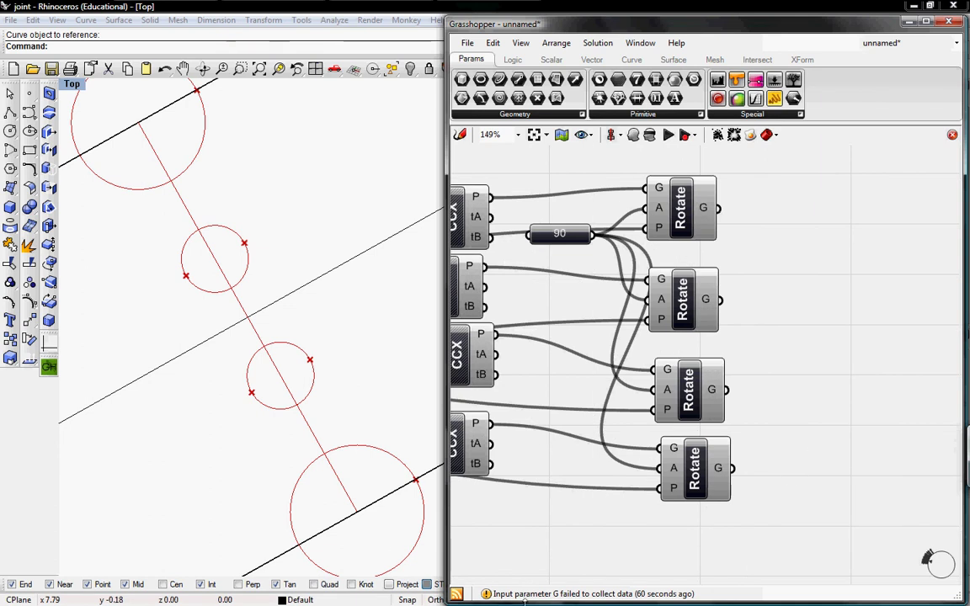
pyautogui.click(689, 395)
pyautogui.click(687, 316)
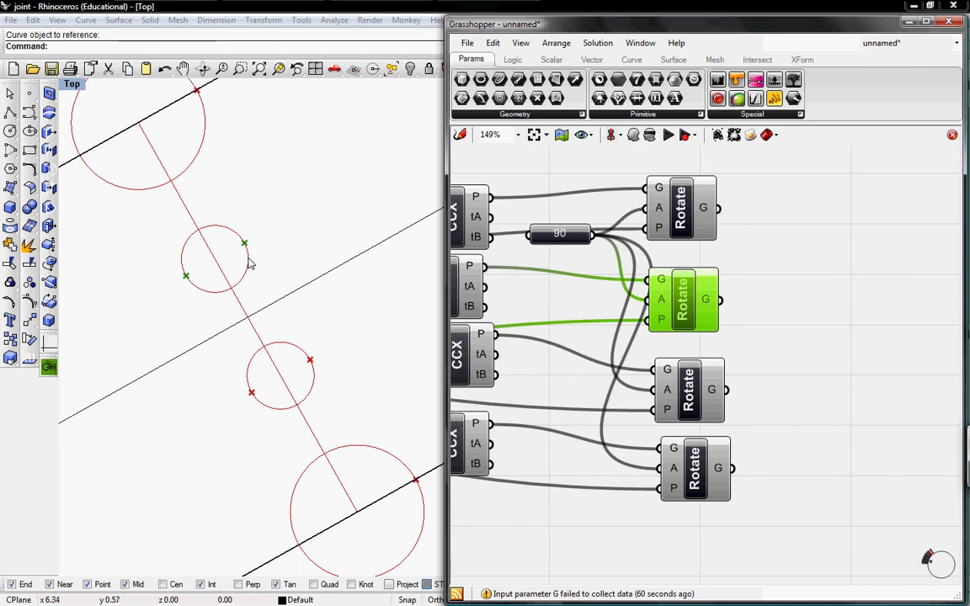
pyautogui.click(682, 194)
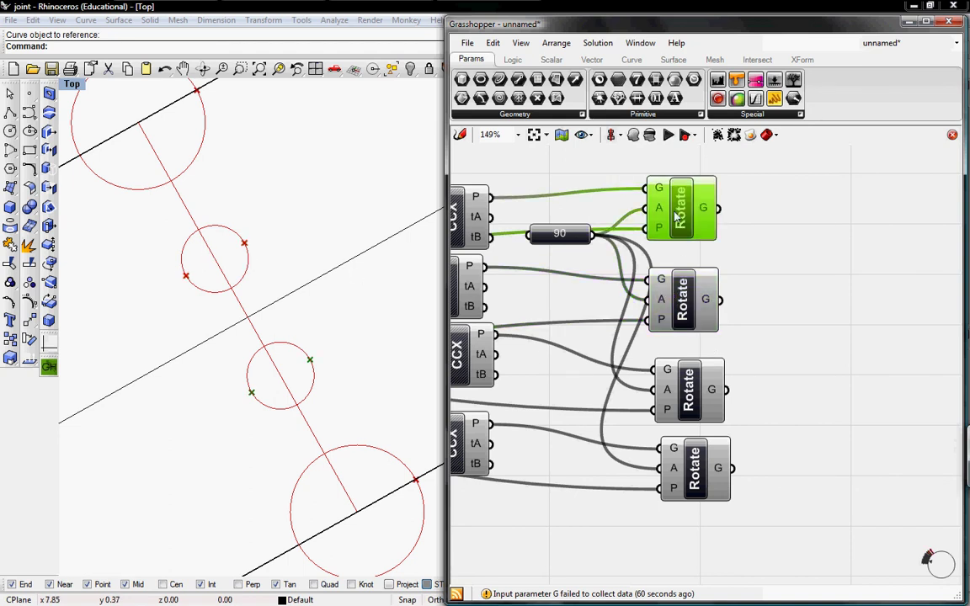
pyautogui.click(631, 60)
pyautogui.click(726, 113)
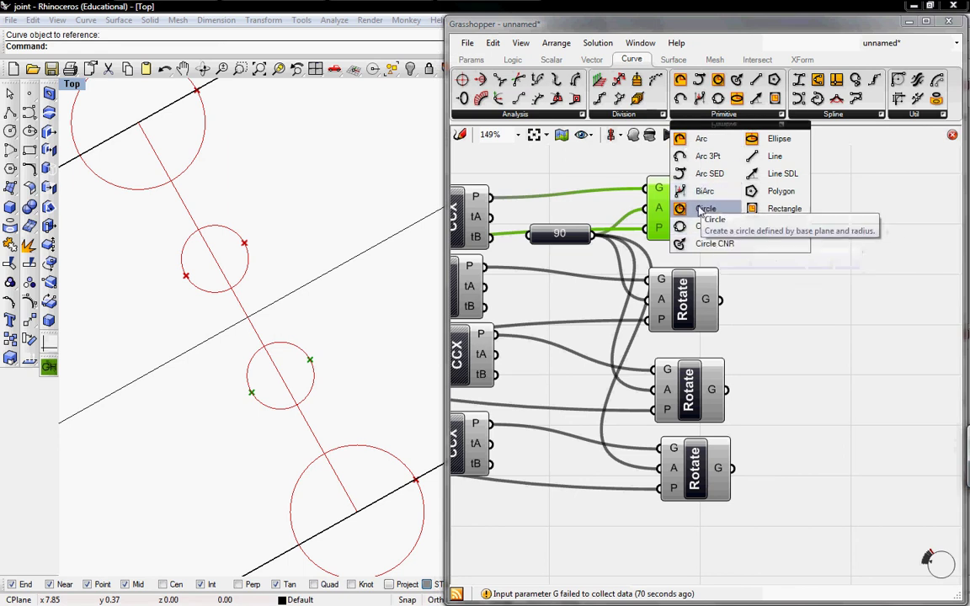
pyautogui.moveTo(705, 209); pyautogui.dragTo(901, 288)
pyautogui.moveTo(718, 208); pyautogui.dragTo(856, 194)
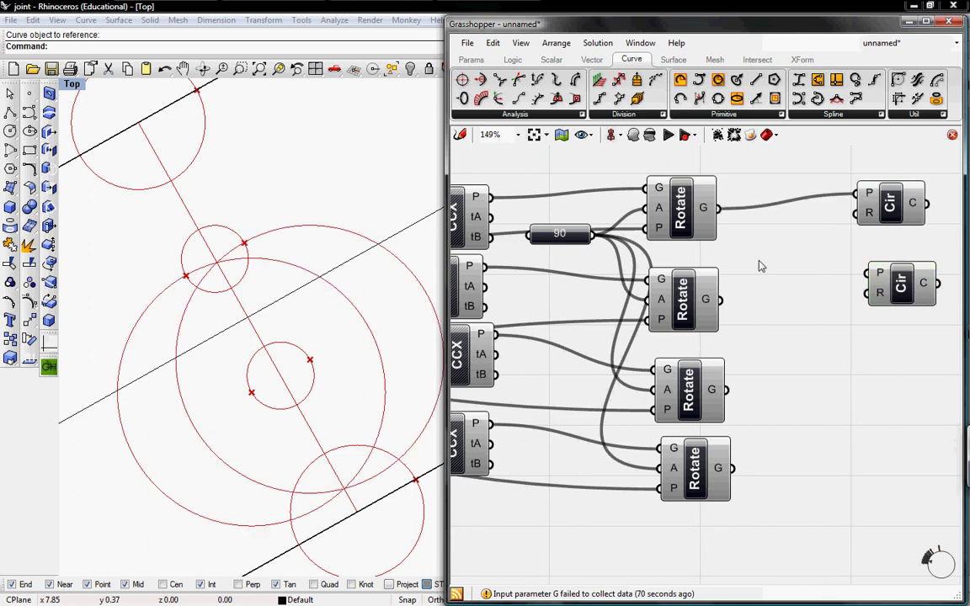
pyautogui.moveTo(722, 299); pyautogui.dragTo(868, 273)
# Connect the result of the upper F(x) component next to the sliders to the R inputs of both new Circle components.
pyautogui.scroll(-4, 758, 304)
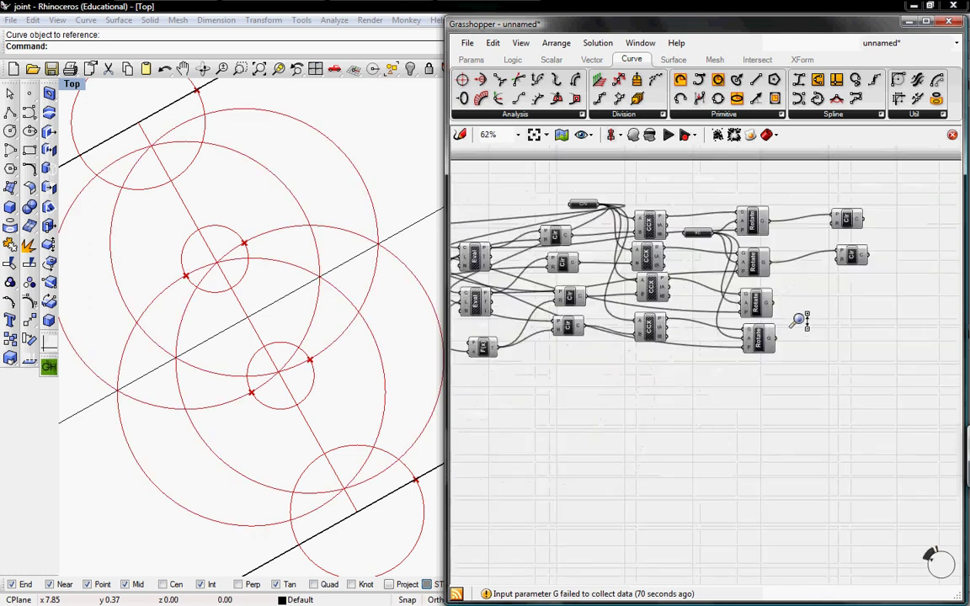
pyautogui.moveTo(715, 291); pyautogui.dragTo(773, 282, button='right')
pyautogui.moveTo(539, 263); pyautogui.dragTo(584, 251, button='right')
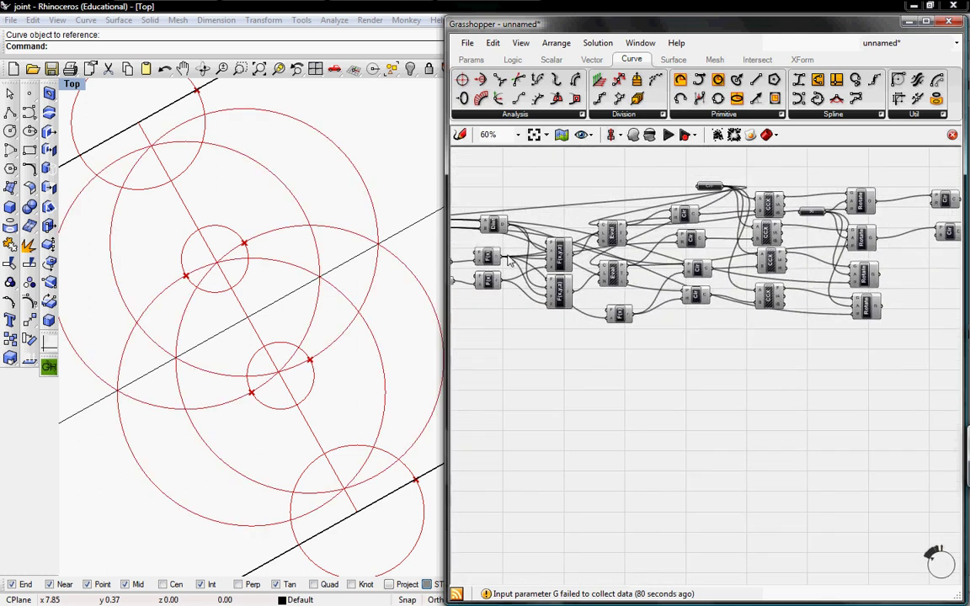
pyautogui.moveTo(502, 256); pyautogui.dragTo(934, 204)
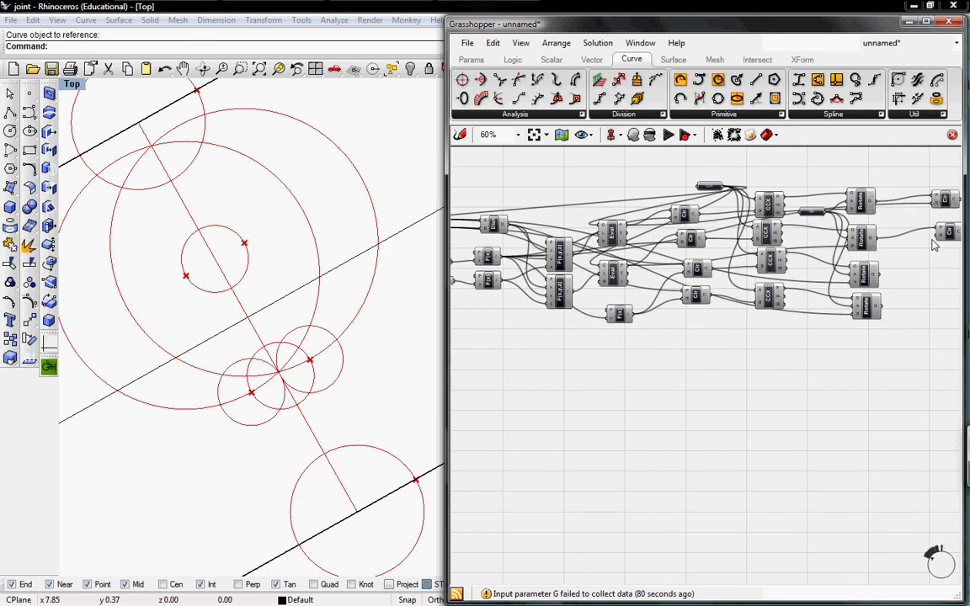
pyautogui.moveTo(896, 241); pyautogui.dragTo(502, 256)
pyautogui.scroll(3, 798, 244)
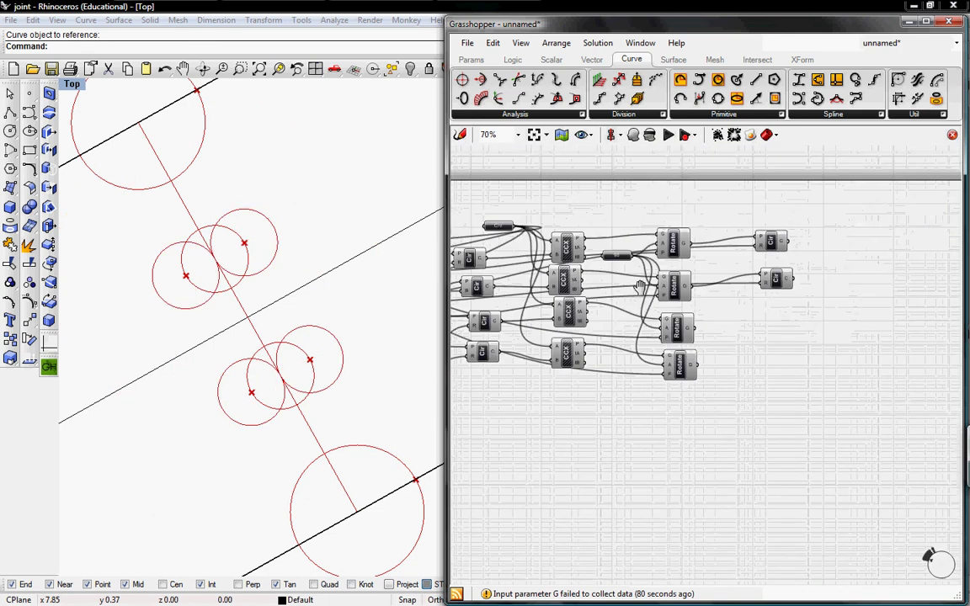
pyautogui.scroll(4, 755, 233)
pyautogui.moveTo(290, 353)
pyautogui.mouseDown(button='right')
pyautogui.moveTo(240, 383)
pyautogui.moveTo(281, 359)
pyautogui.mouseUp(button='right')
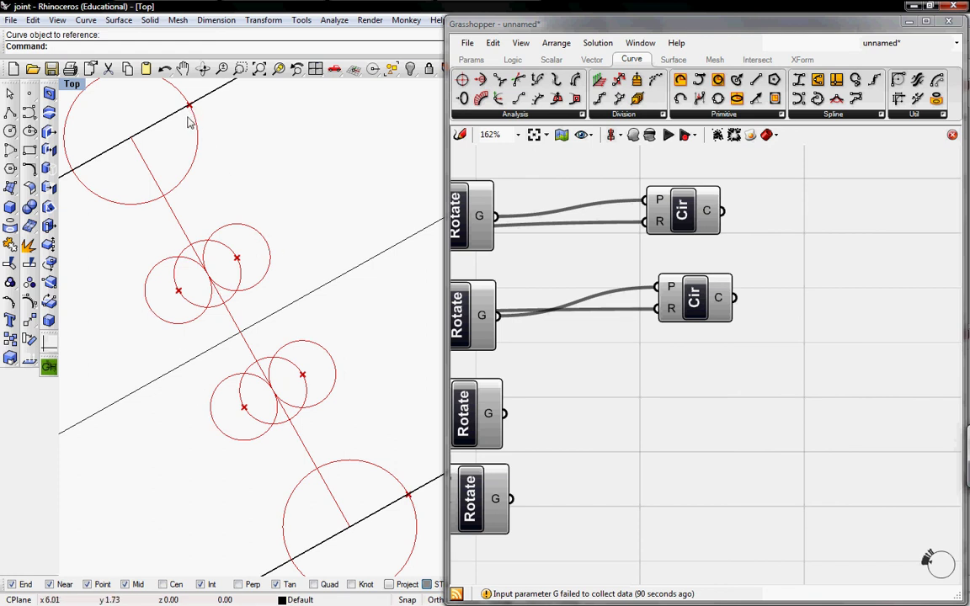
# Turn off the preview of the upper two Rotate components.
pyautogui.moveTo(547, 340); pyautogui.dragTo(721, 331, button='right')
pyautogui.scroll(-3, 612, 346)
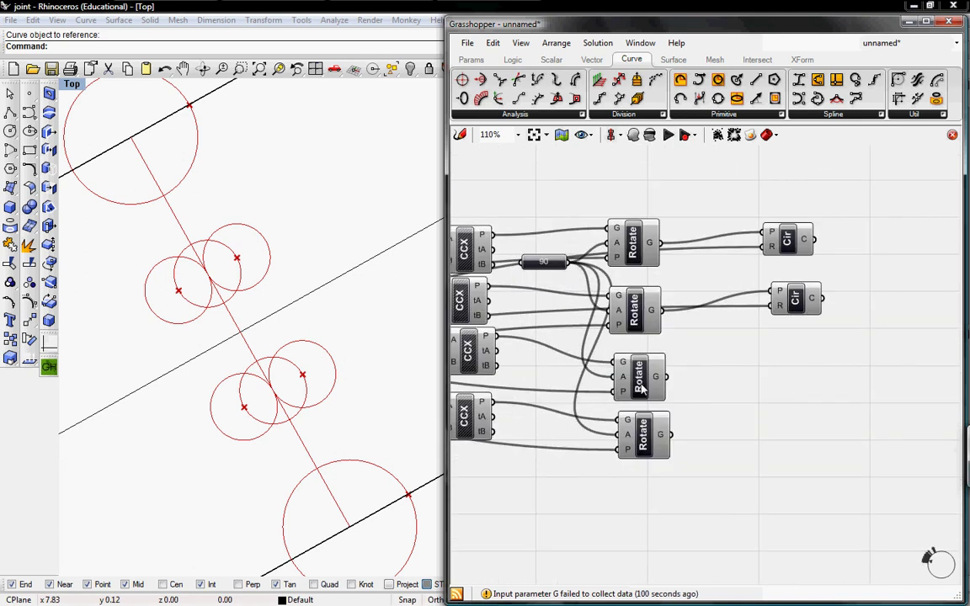
pyautogui.rightClick(641, 383)
pyautogui.rightClick(633, 307)
pyautogui.click(673, 336)
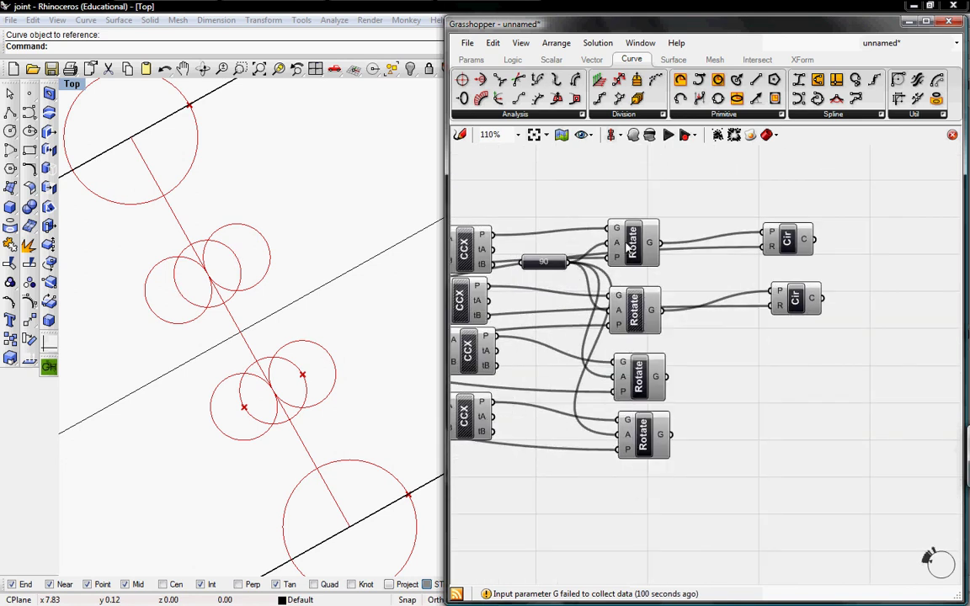
pyautogui.rightClick(626, 242)
pyautogui.rightClick(631, 237)
pyautogui.click(642, 262)
# Turn off the preview of the four original Circle components that feed the CCX components.
pyautogui.moveTo(573, 308); pyautogui.dragTo(787, 295, button='right')
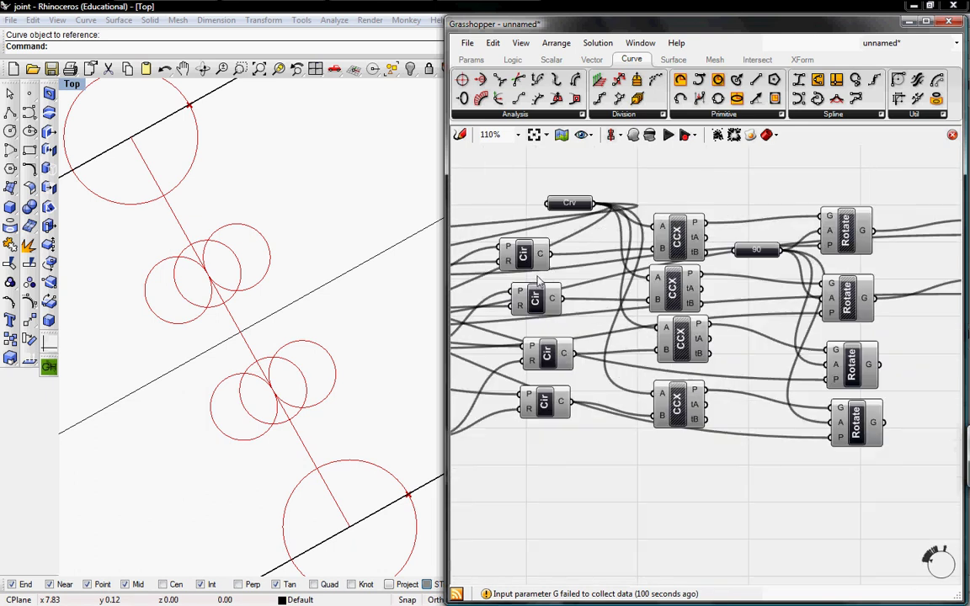
pyautogui.rightClick(518, 261)
pyautogui.click(525, 285)
pyautogui.rightClick(539, 298)
pyautogui.click(549, 322)
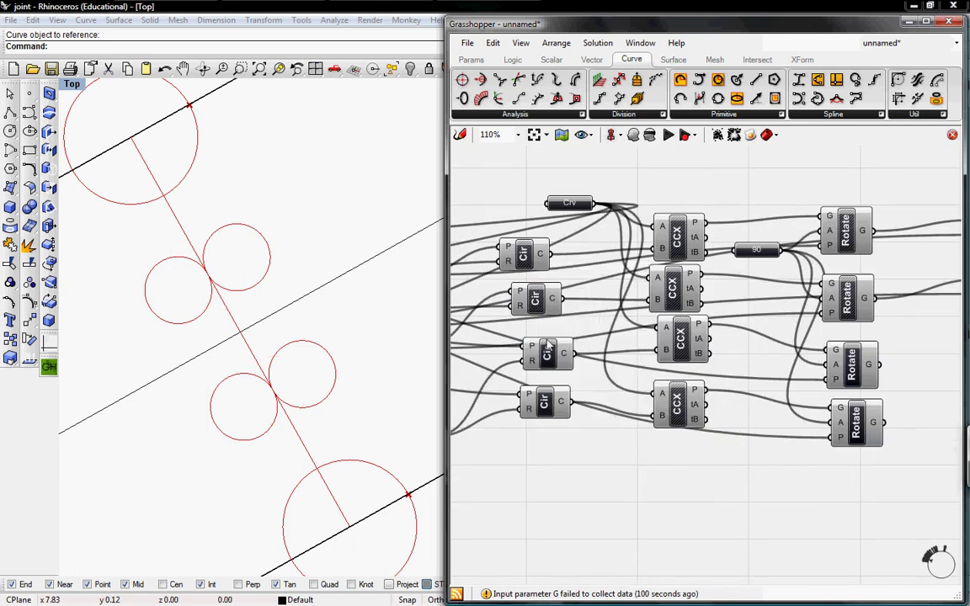
pyautogui.rightClick(548, 346)
pyautogui.click(560, 370)
pyautogui.rightClick(549, 407)
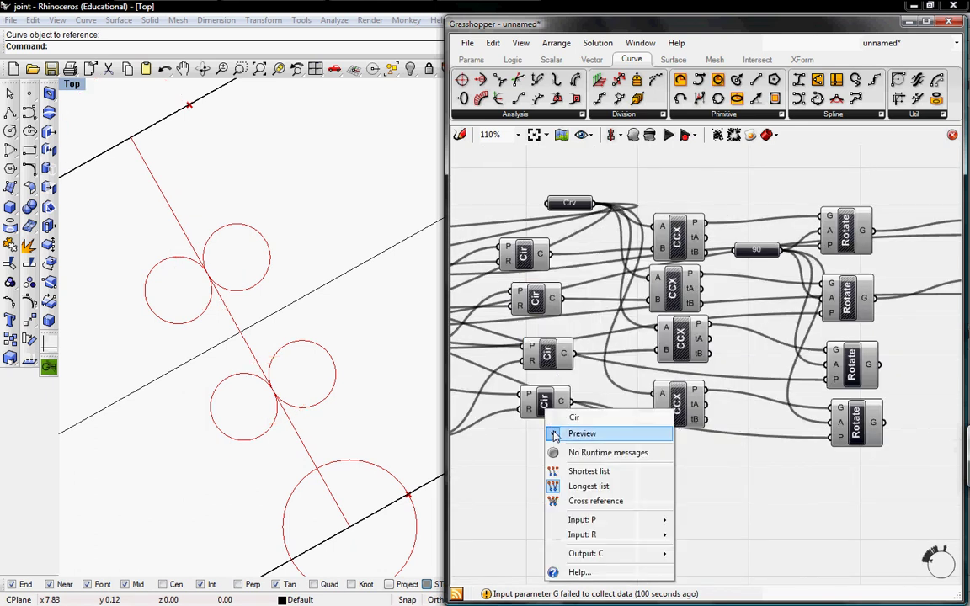
pyautogui.click(563, 430)
pyautogui.moveTo(745, 360); pyautogui.dragTo(536, 366, button='right')
pyautogui.moveTo(775, 310); pyautogui.dragTo(665, 331, button='right')
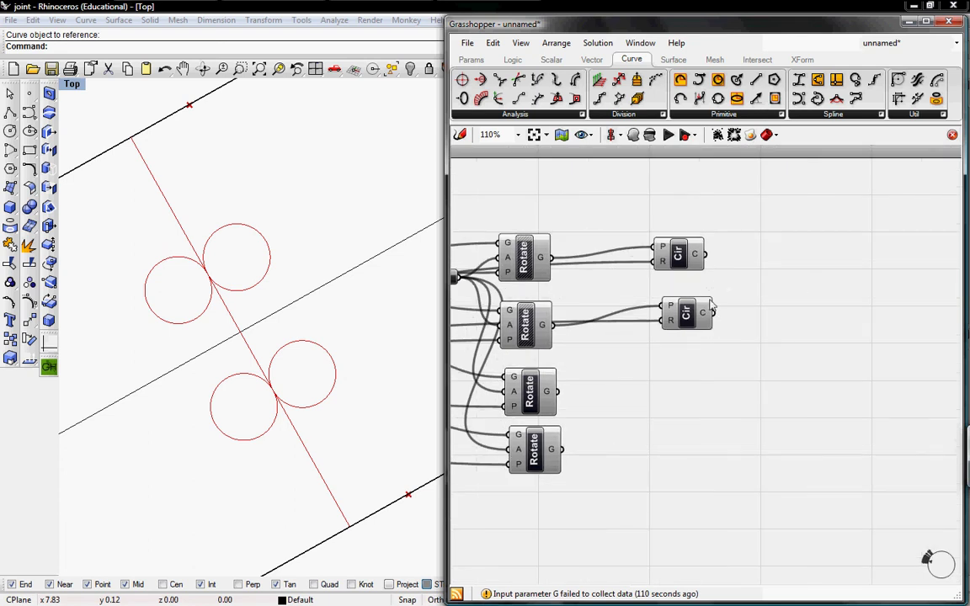
pyautogui.moveTo(682, 341); pyautogui.dragTo(731, 304, button='right')
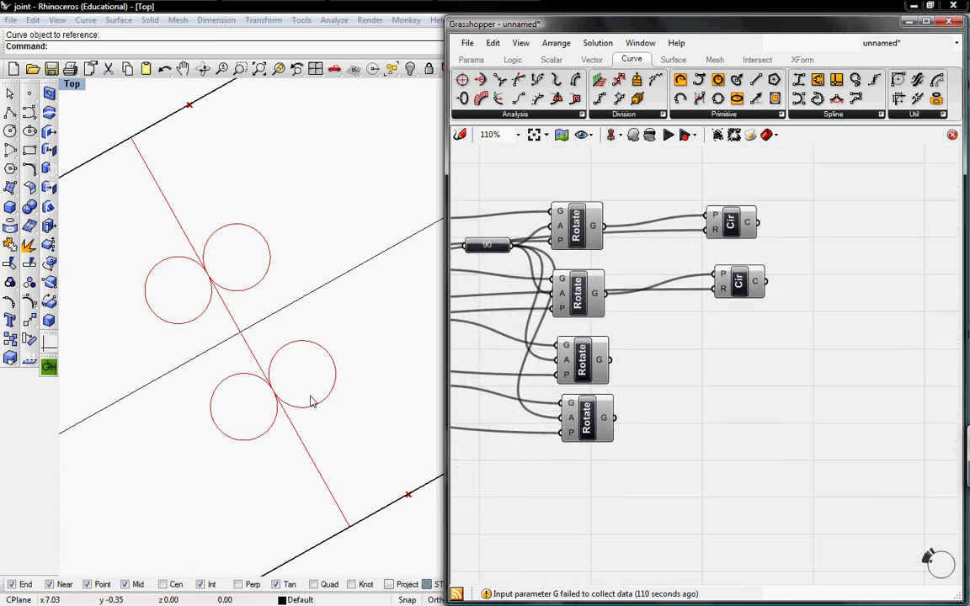